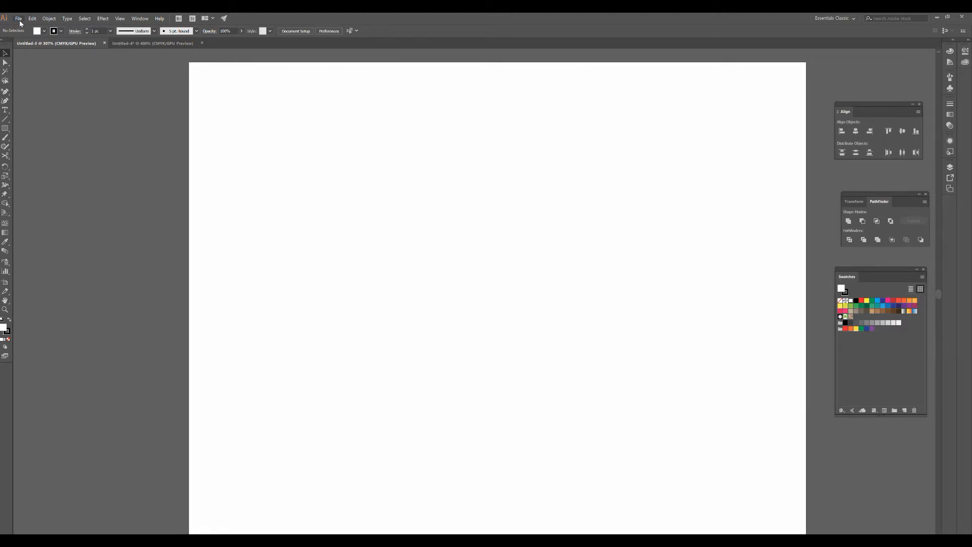
- Create a new 3.5 × 2 in landscape document with two artboards and a 0.25 in bleed on every side
left_click(18, 19)
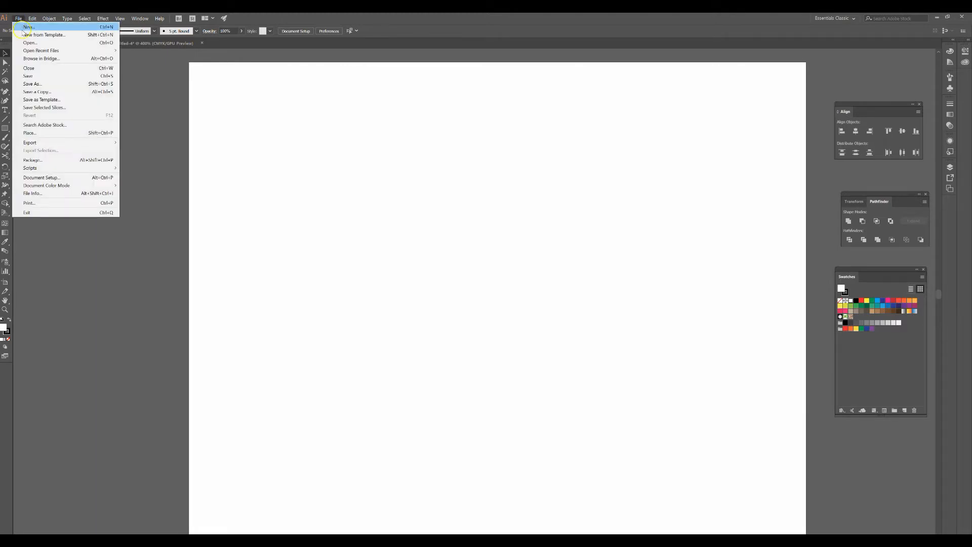
left_click(27, 27)
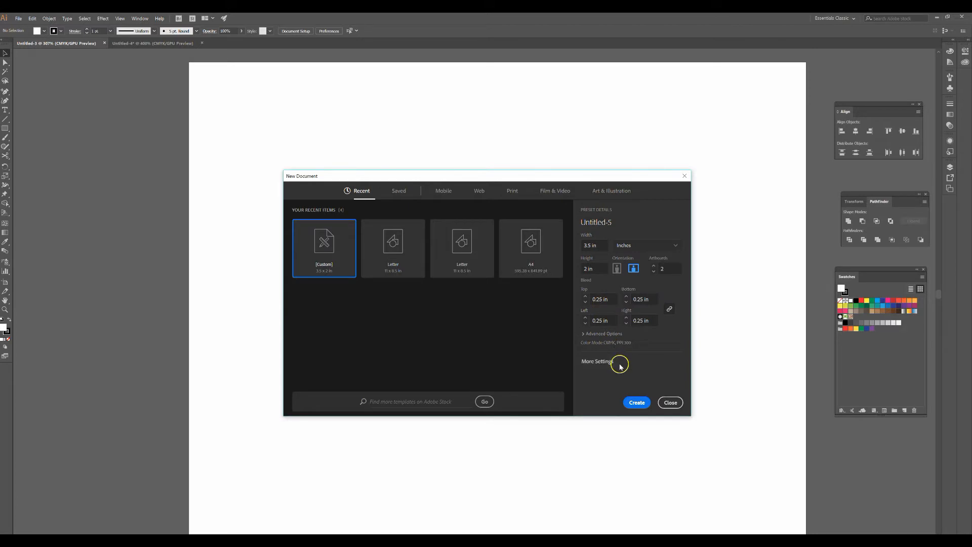
left_click(644, 404)
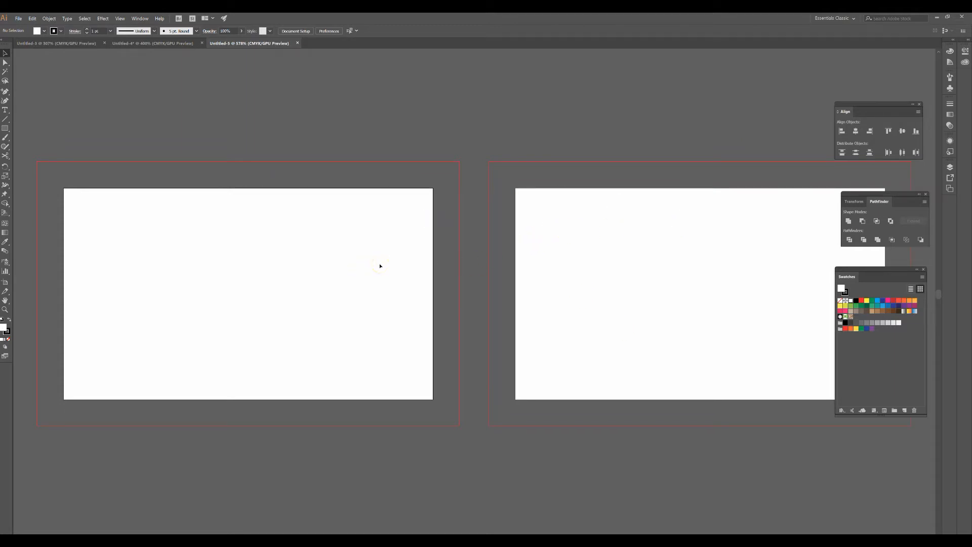
- Show the rulers and keep their units in inches
key("ctrl+r")
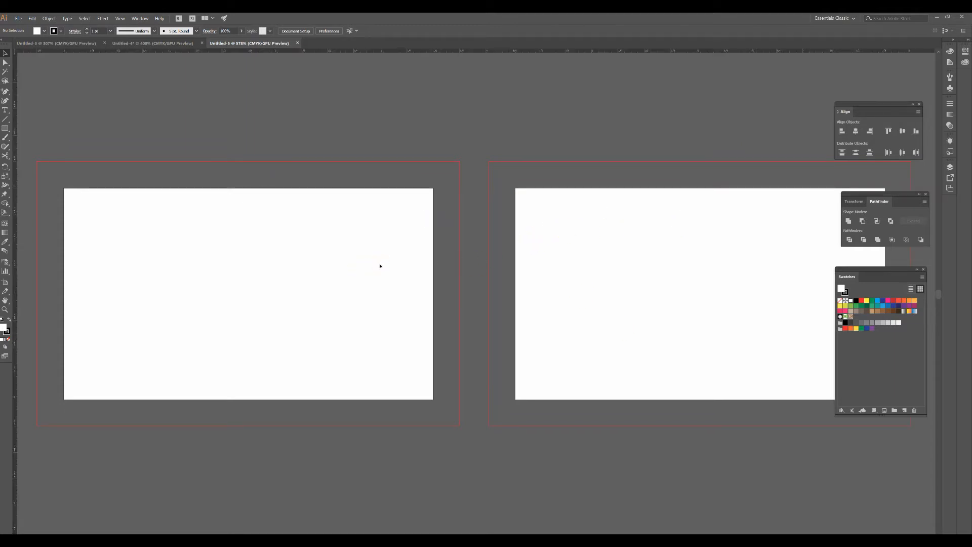
right_click(375, 50)
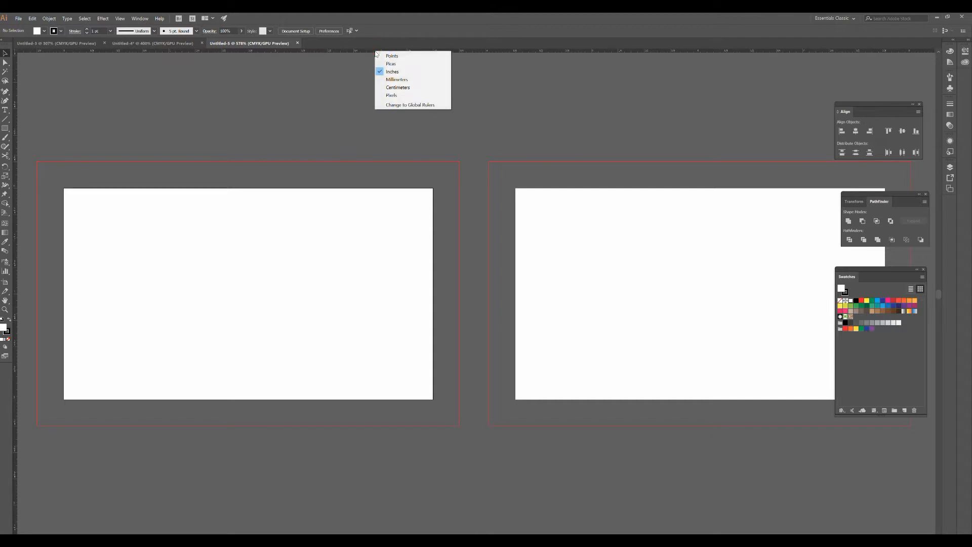
left_click(373, 71)
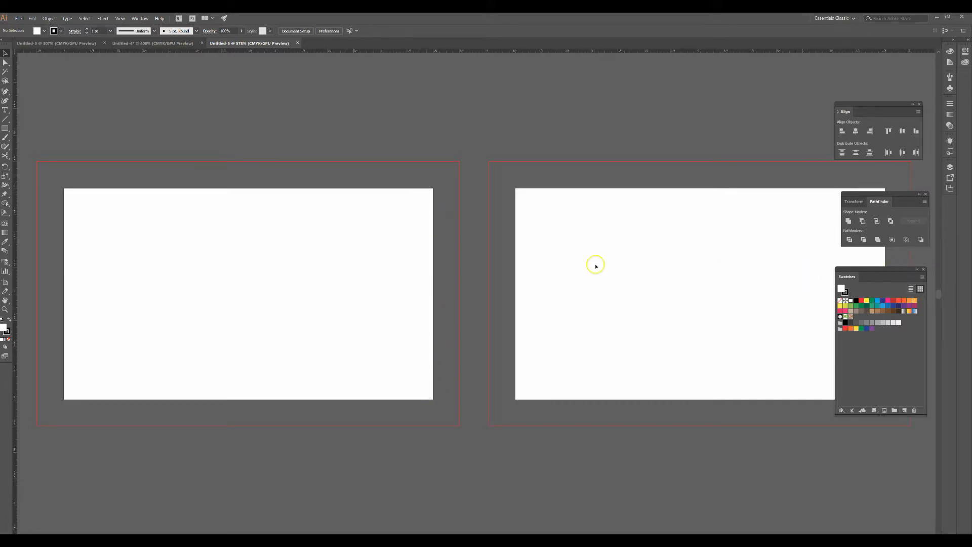
- Draw a 4 × 2.5 in rectangle covering the first artboard out to its bleed lines
left_click_drag(402, 267, 509, 263)
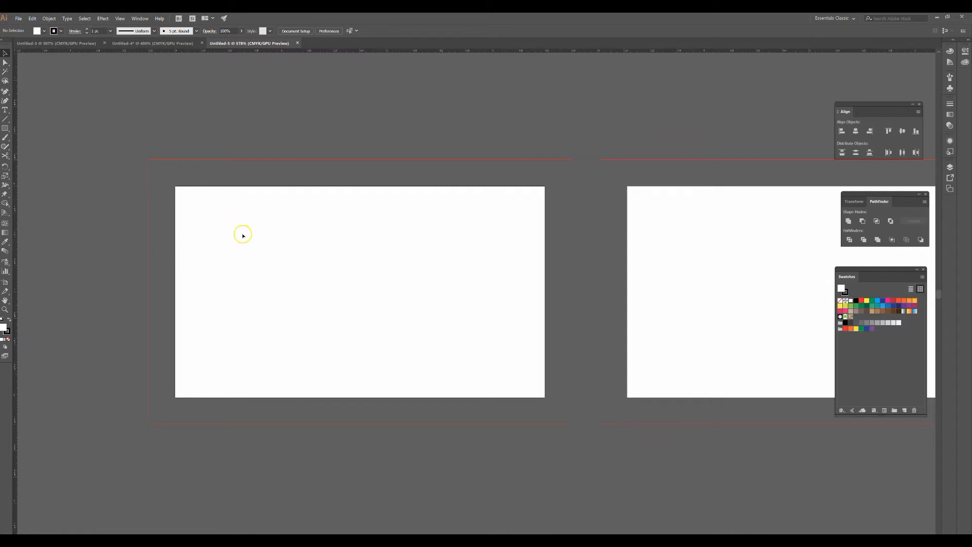
left_click(5, 129)
left_click_drag(148, 160, 571, 424)
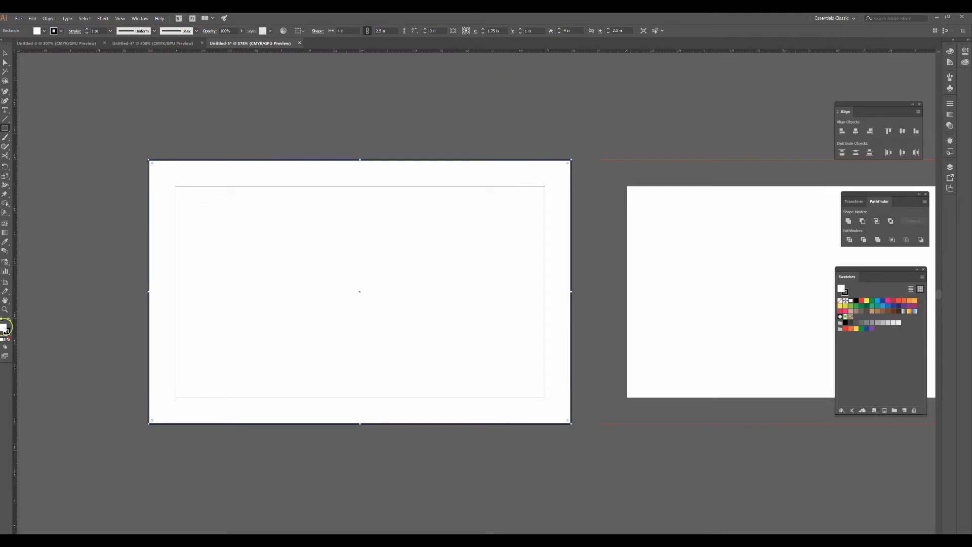
- Fill the rectangle on the first artboard with black and remove its stroke
left_click(45, 30)
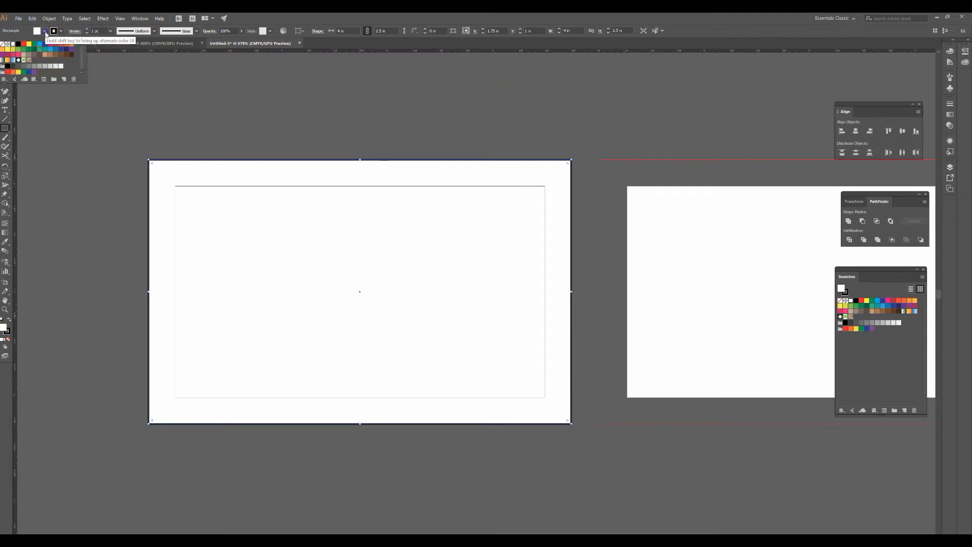
left_click(19, 44)
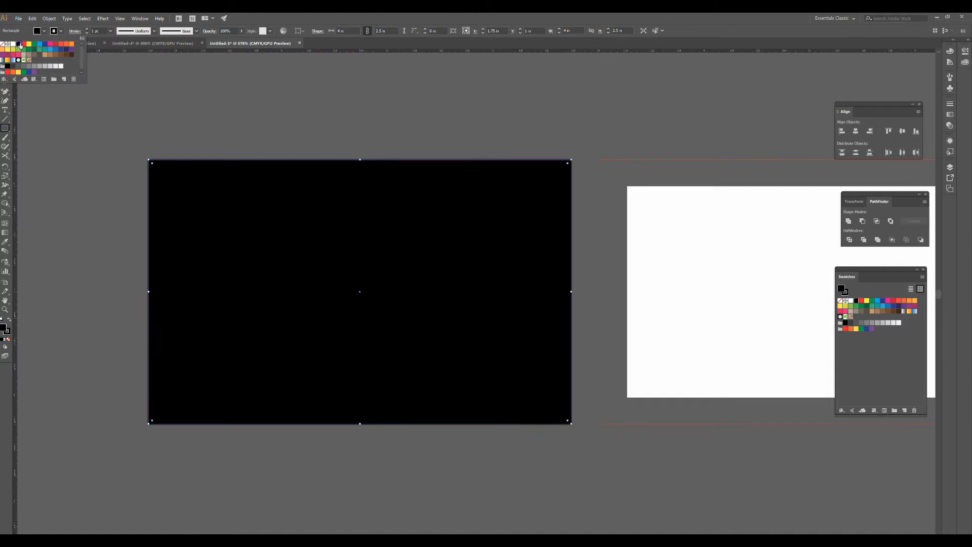
left_click(60, 32)
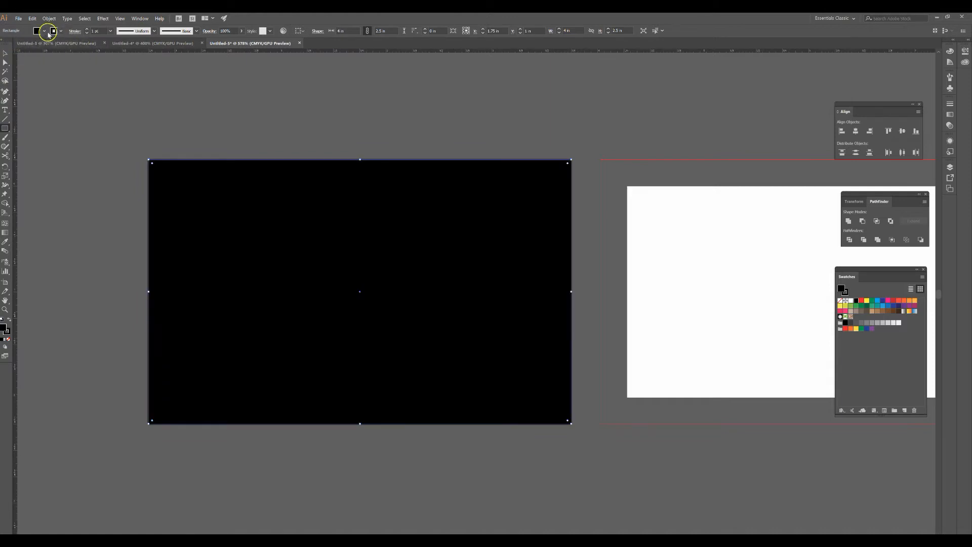
left_click(60, 32)
left_click(3, 45)
left_click(108, 87)
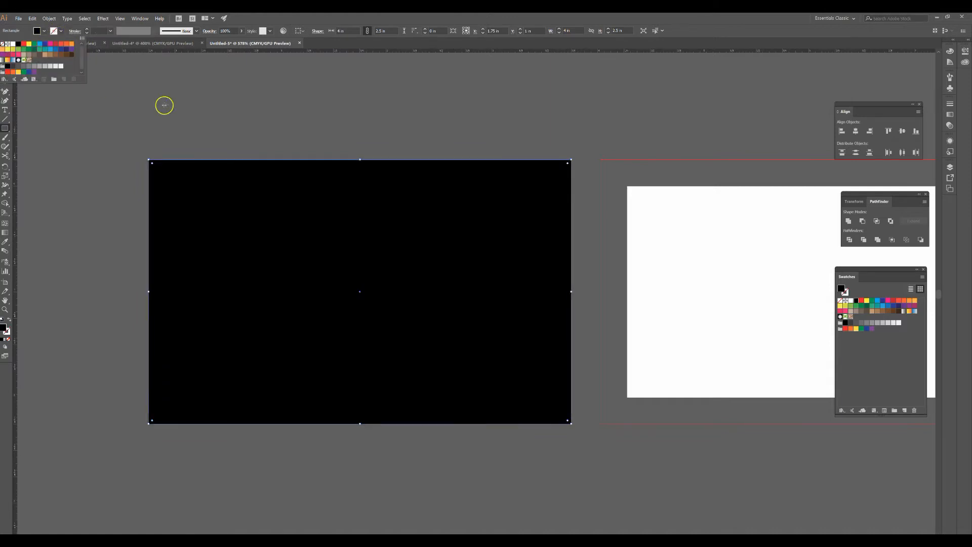
- Align the black rectangle with the artboard's upper-left corner and shrink it to the 3.5 × 2 in artboard size
left_click(6, 53)
left_click(216, 153)
left_click_drag(356, 232, 365, 271)
left_click_drag(366, 272, 376, 235)
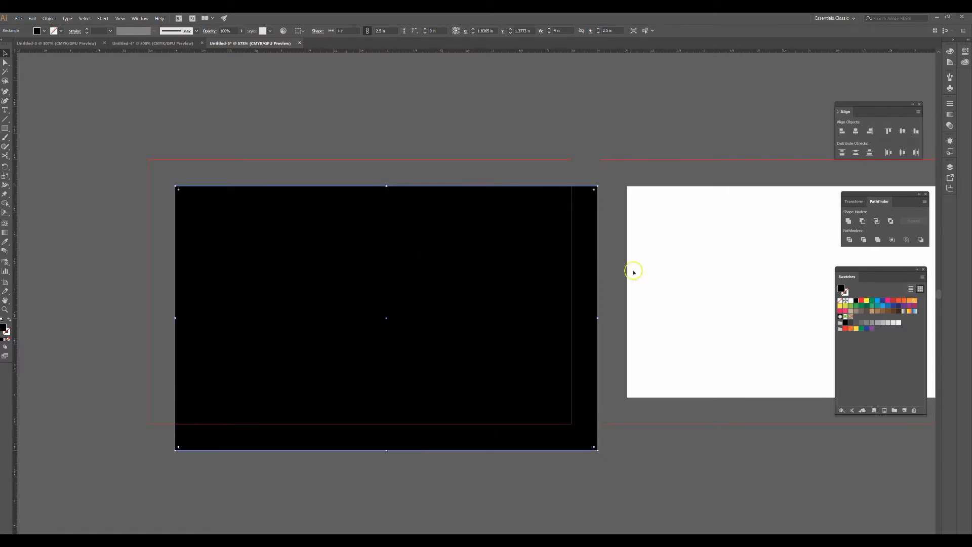
left_click_drag(598, 317, 544, 318)
left_click_drag(360, 450, 361, 397)
left_click(362, 449)
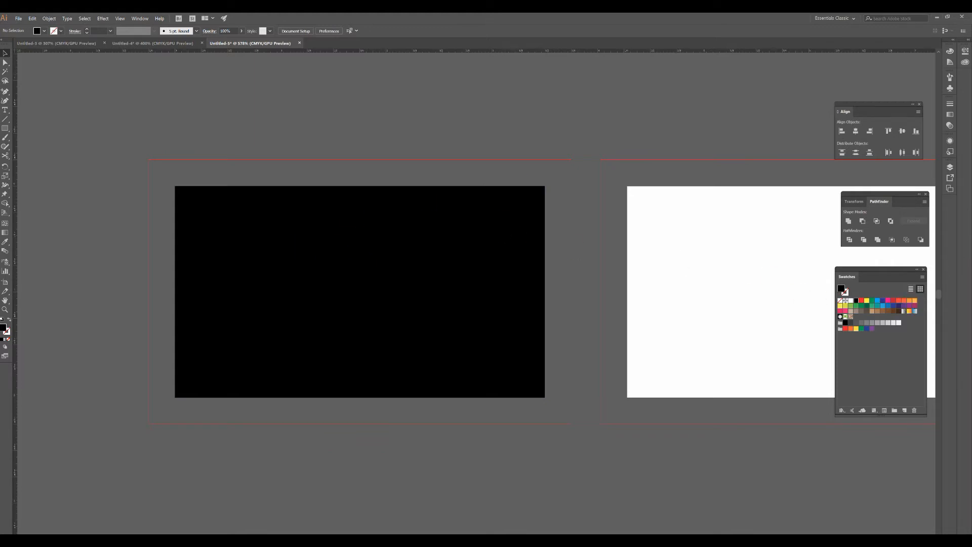
- Show the document's layers and add a second layer above Layer 1
left_click(949, 169)
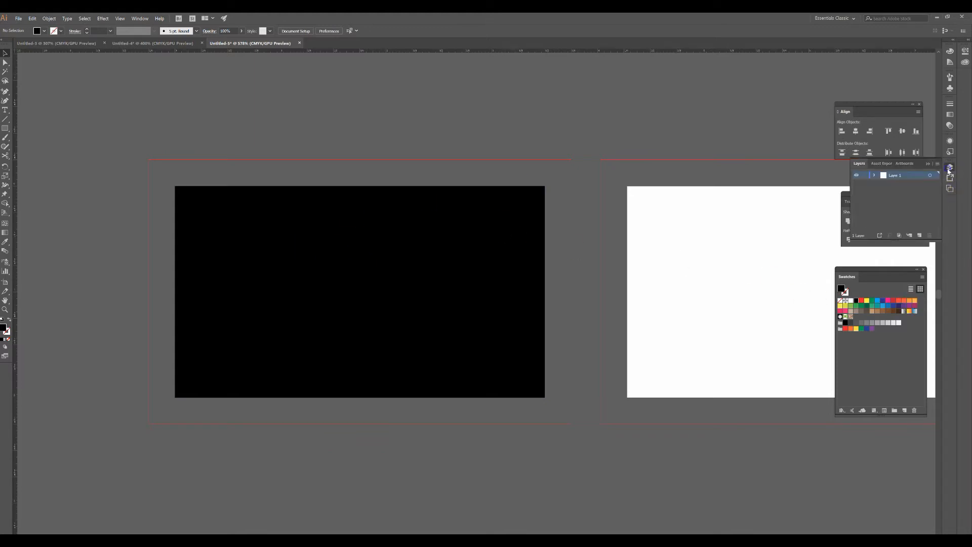
left_click(864, 176)
- Duplicate the black rectangle onto the second artboard and lock Layer 1
left_click(376, 260)
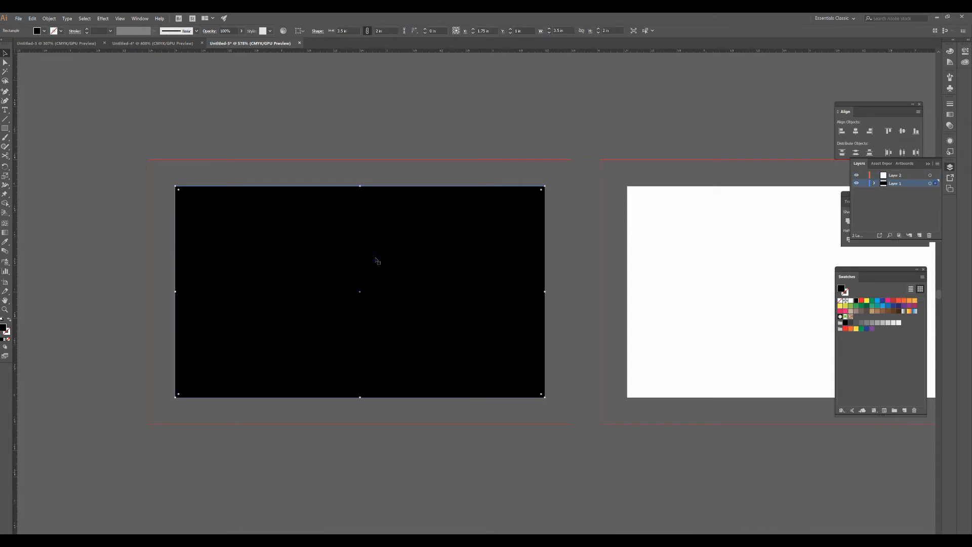
left_click_drag(375, 259, 827, 259)
left_click(865, 183)
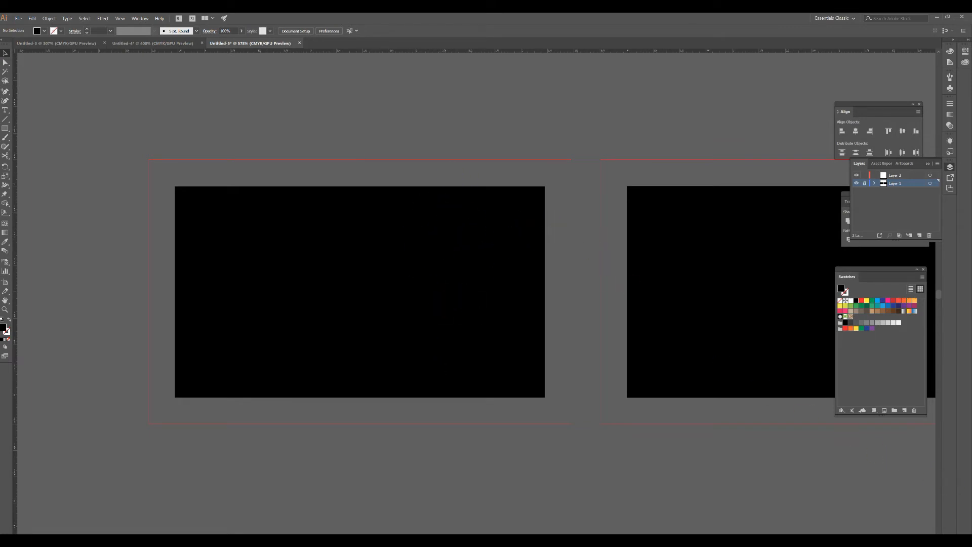
- Open the breast cancer pink ribbon PNG as its own document and copy the ribbon image
left_click_drag(856, 470, 555, 207)
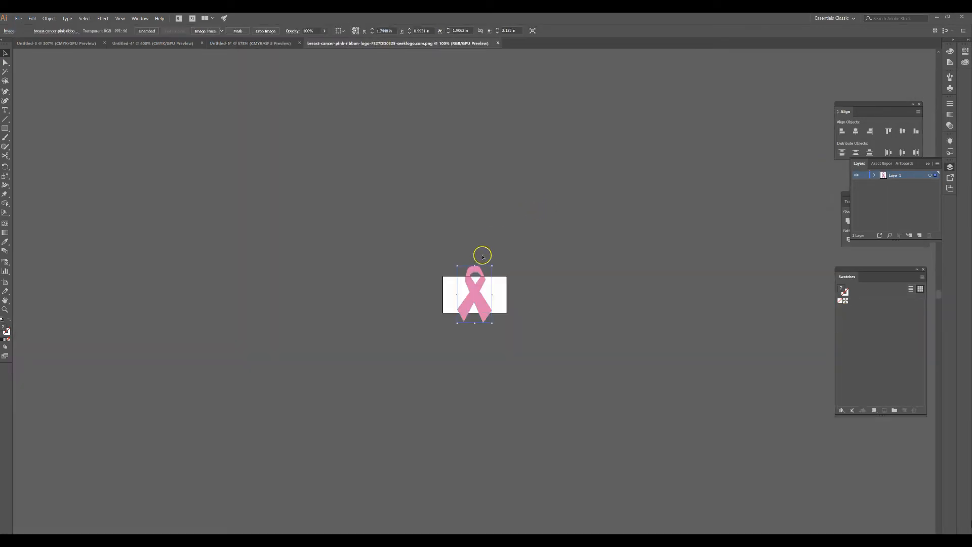
right_click(474, 295)
left_click(485, 297)
key("ctrl+z")
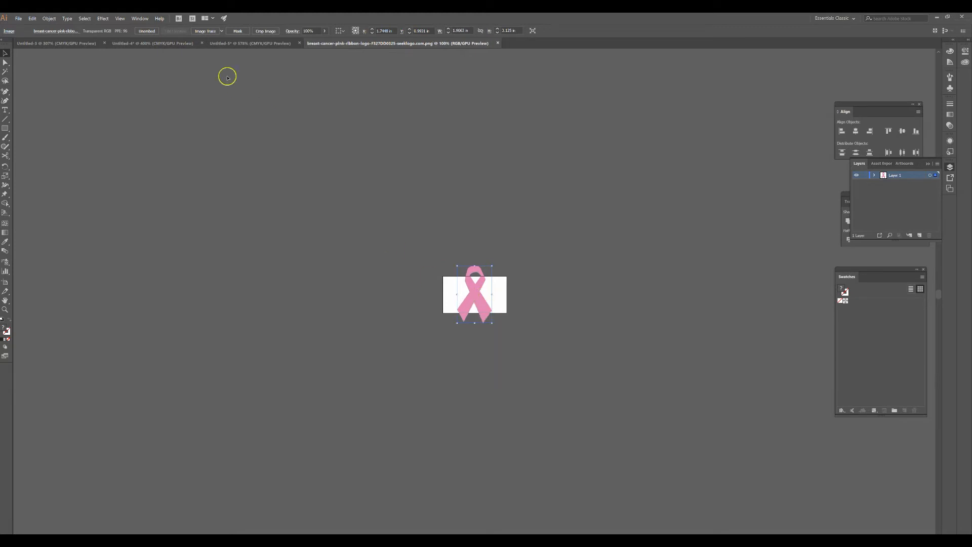
- Paste the pink ribbon into the business card document, unlocking Layer 1 to receive it
left_click(61, 44)
left_click(153, 45)
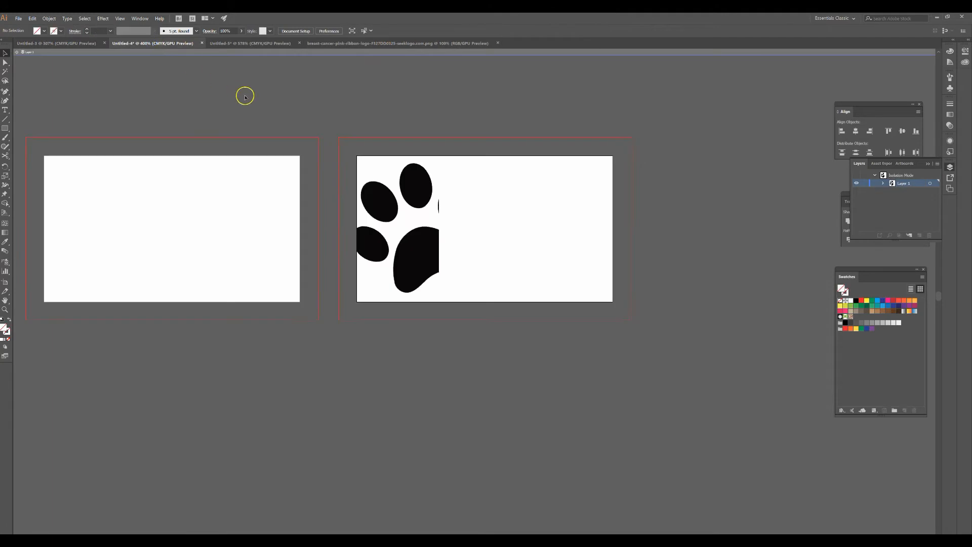
left_click(286, 43)
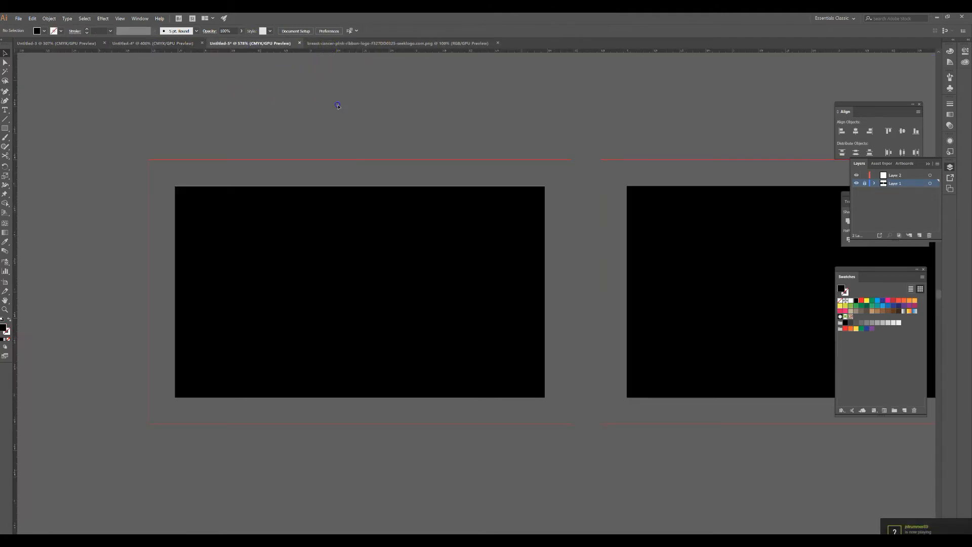
key("ctrl+v")
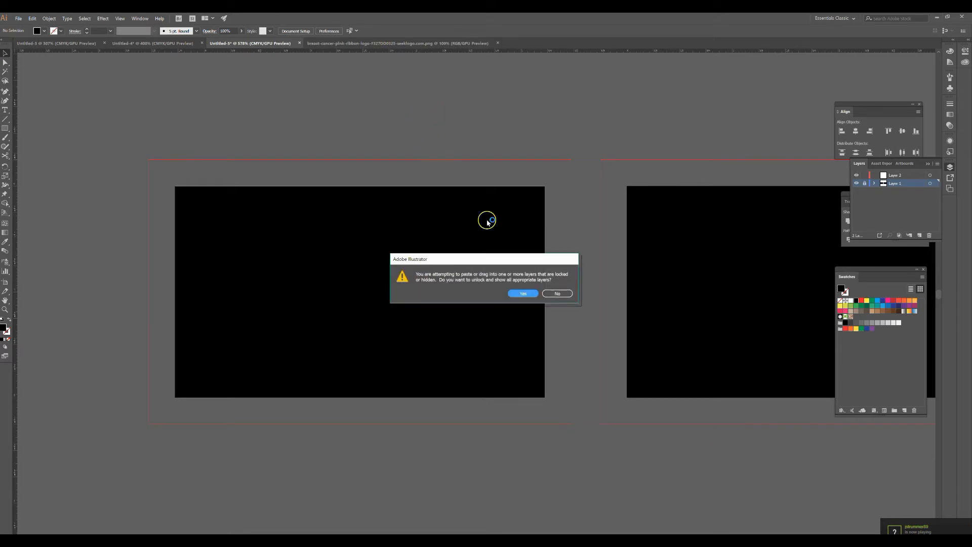
left_click(524, 296)
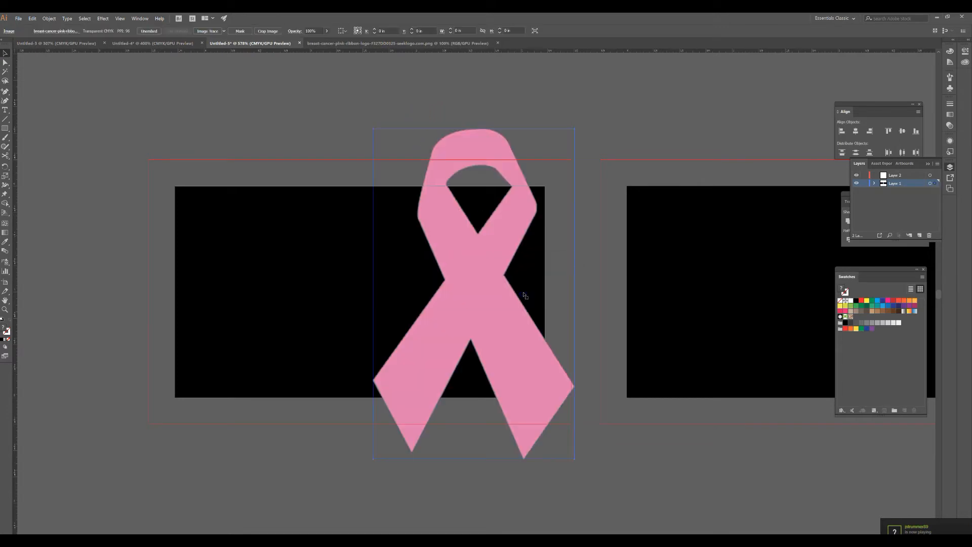
- Scale down the ribbon, tilt it counter-clockwise, and position it across the right edge of the first artboard
left_click_drag(488, 244, 565, 246)
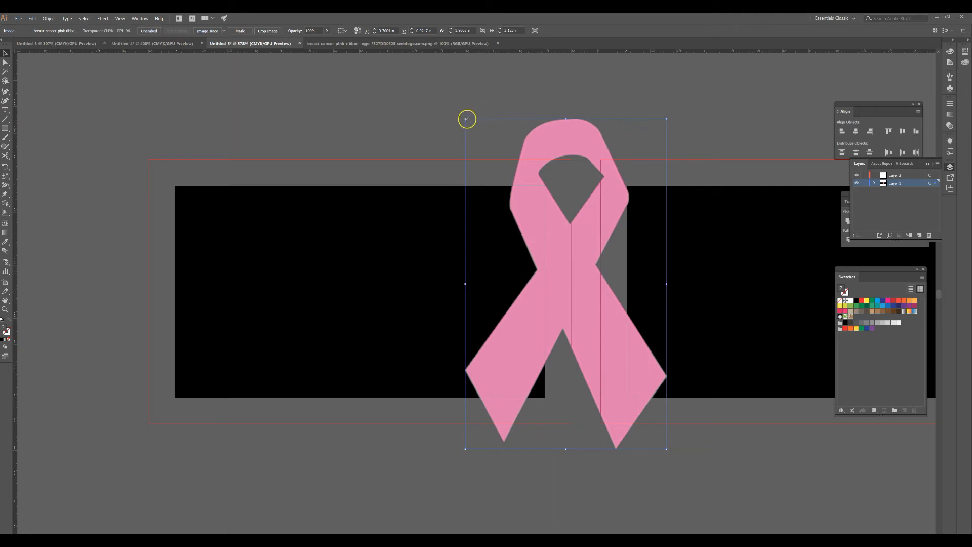
left_click_drag(465, 120, 516, 202)
left_click_drag(567, 292, 499, 278)
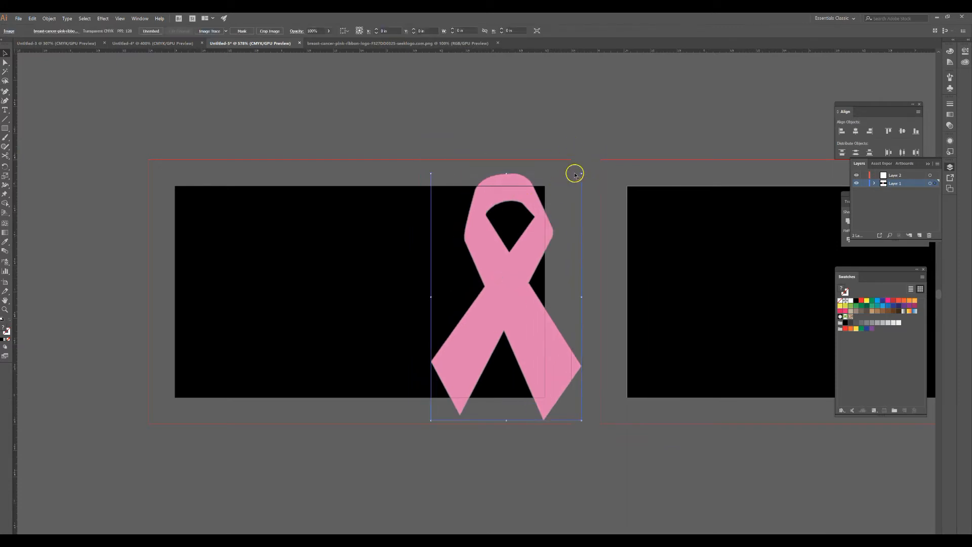
left_click_drag(581, 169, 538, 155)
mouse_move(509, 245)
left_mouse_down()
mouse_move(497, 234)
mouse_move(505, 242)
left_mouse_up()
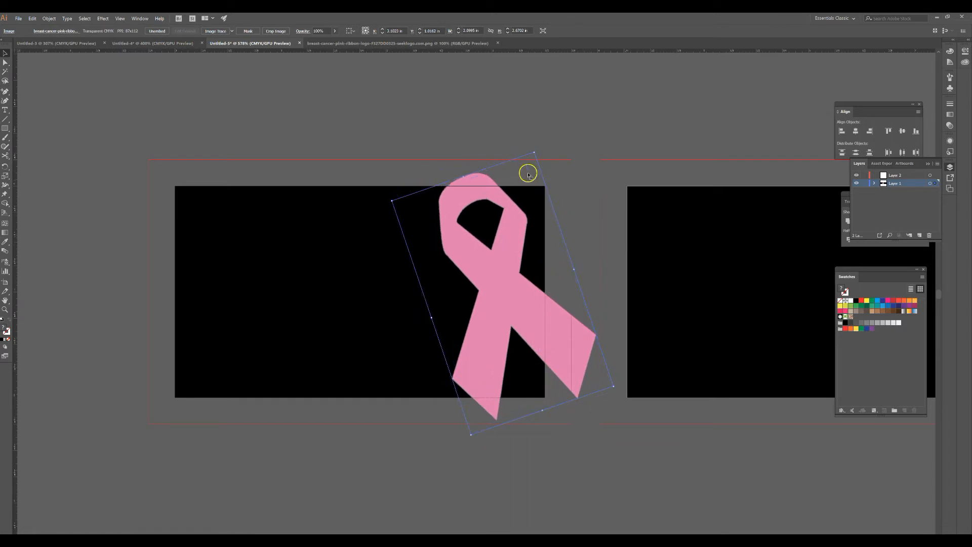
left_click(509, 131)
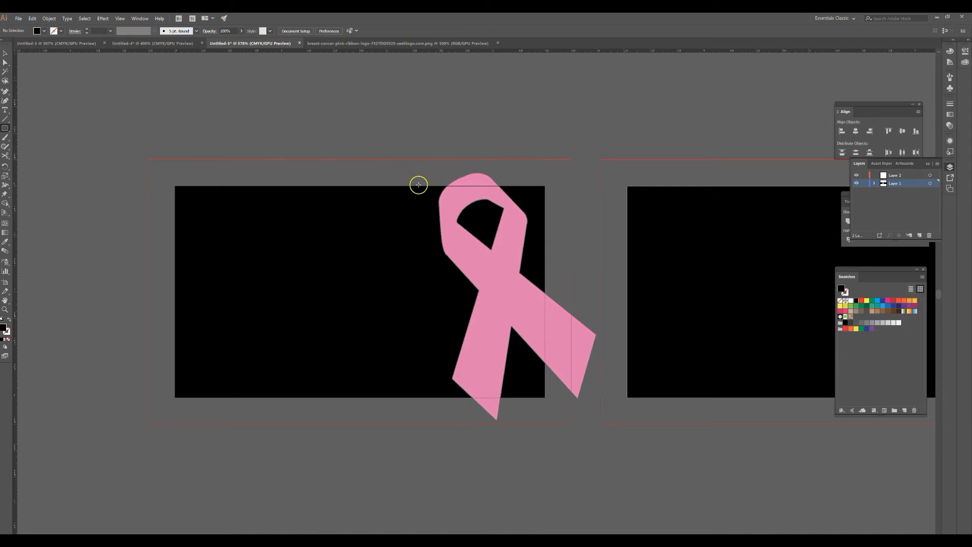
- Draw an unfilled, black-outlined rectangle about 1.23 × 2 in over the ribbon, ending at the first artboard's right edge
left_click_drag(415, 186, 543, 397)
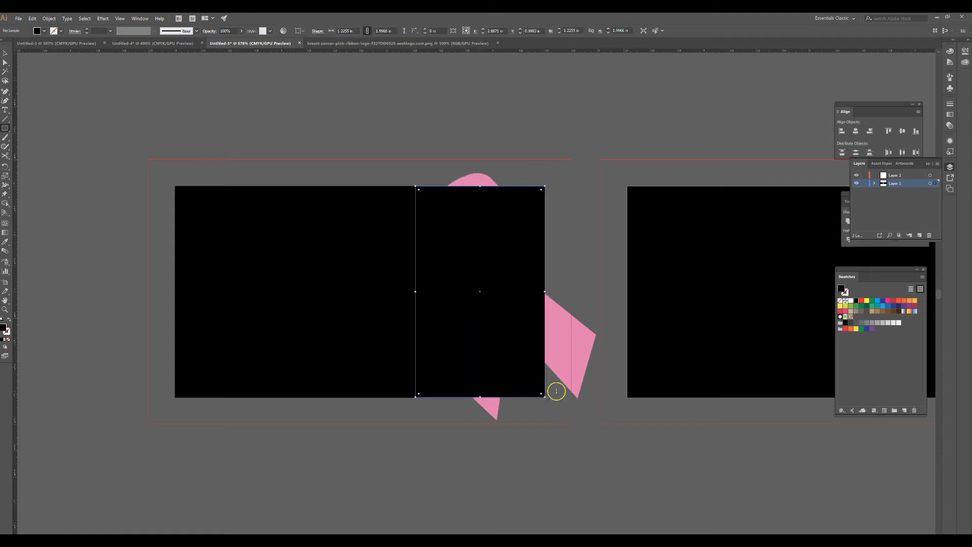
left_click(9, 320)
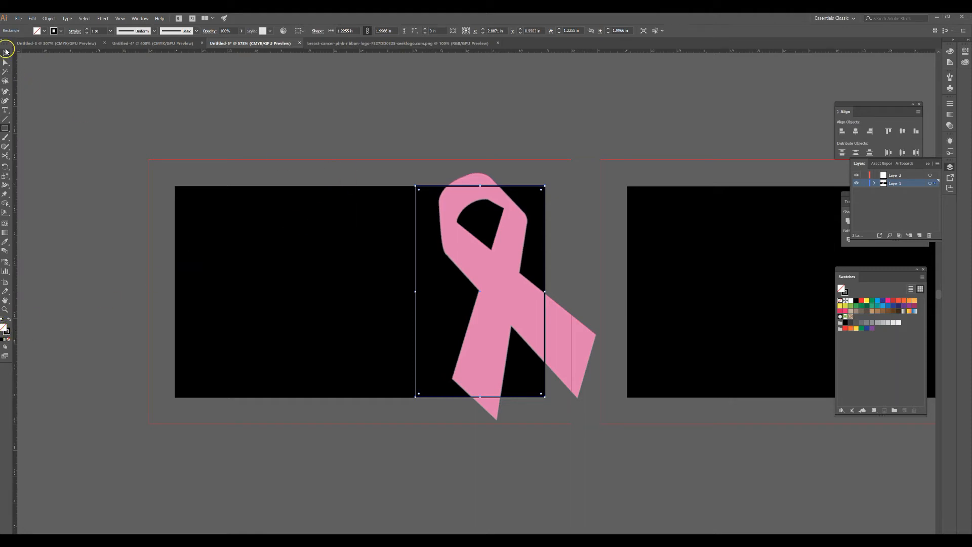
left_click(299, 141)
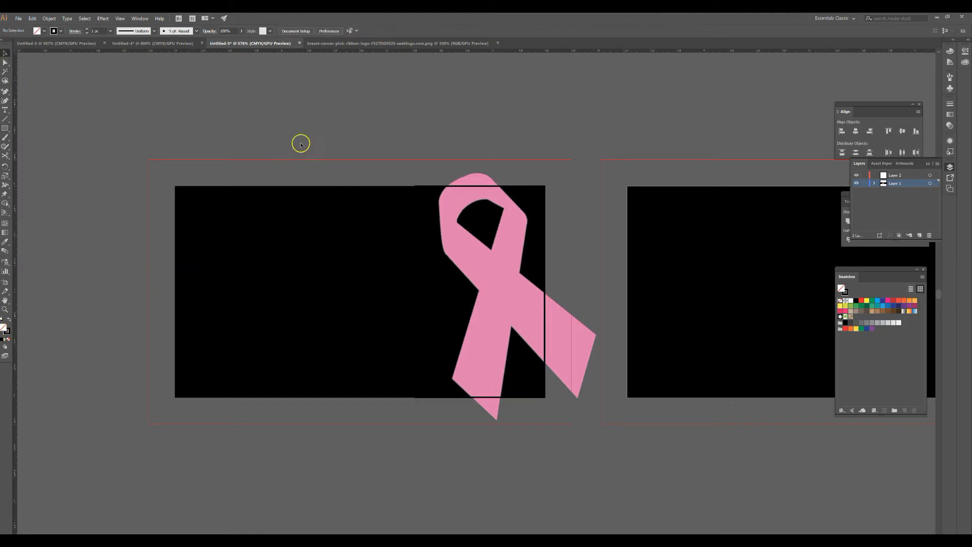
- Make a clipping mask from the ribbon and the outlined rectangle so the ribbon is cropped at the artboard edges
left_click(466, 182)
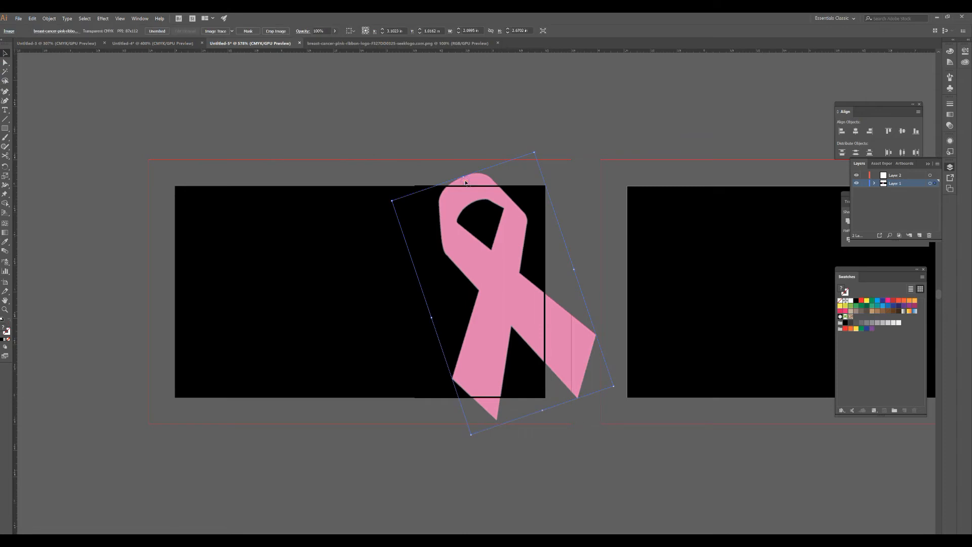
left_click(417, 189, "shift")
right_click(542, 310)
left_click(578, 358)
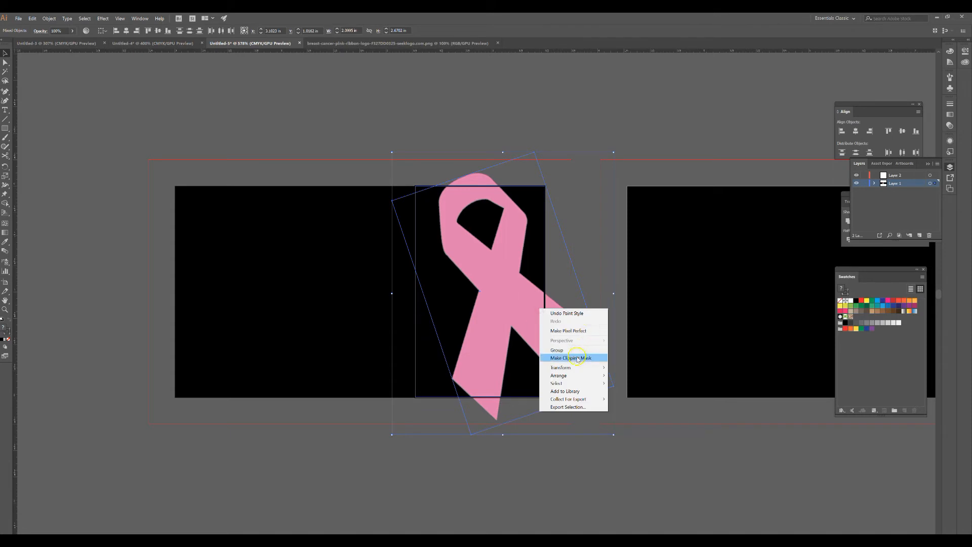
left_click(529, 145)
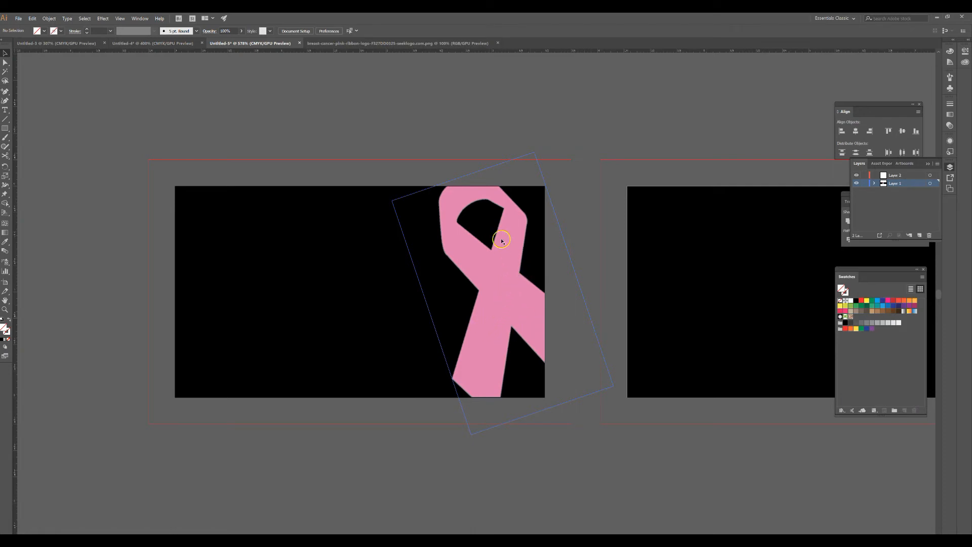
- Shift the ribbon image slightly left inside its clipping mask on the first artboard, and leave the mask's isolation
double_click(505, 303)
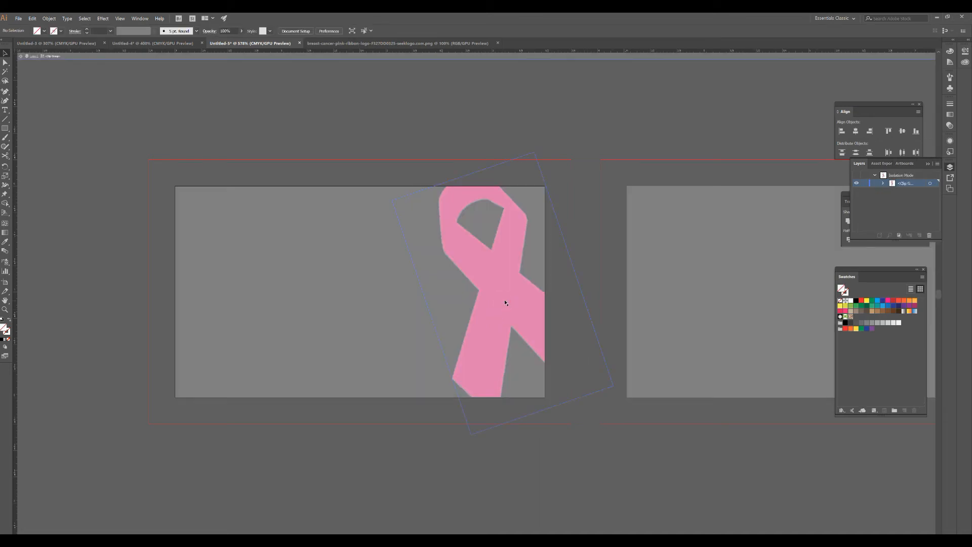
double_click(505, 303)
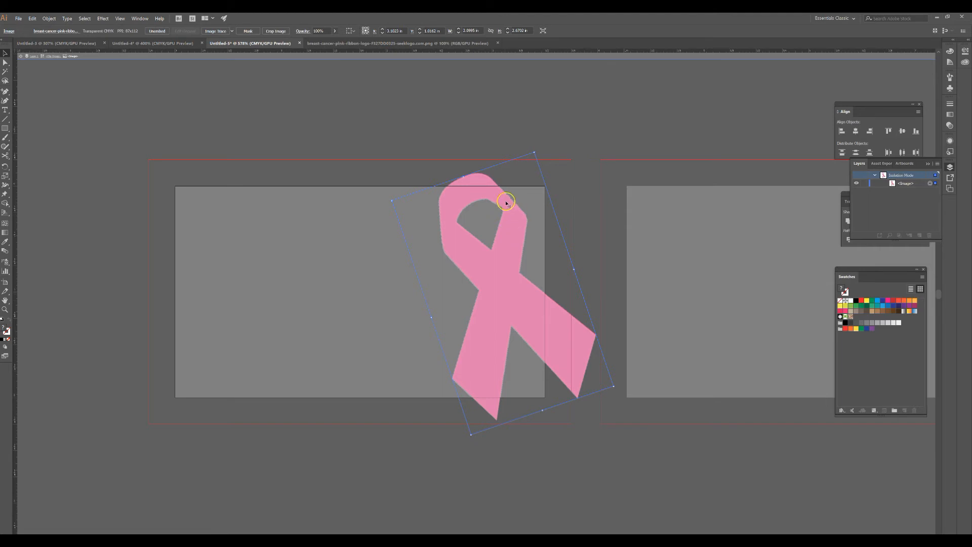
left_click_drag(530, 303, 513, 303)
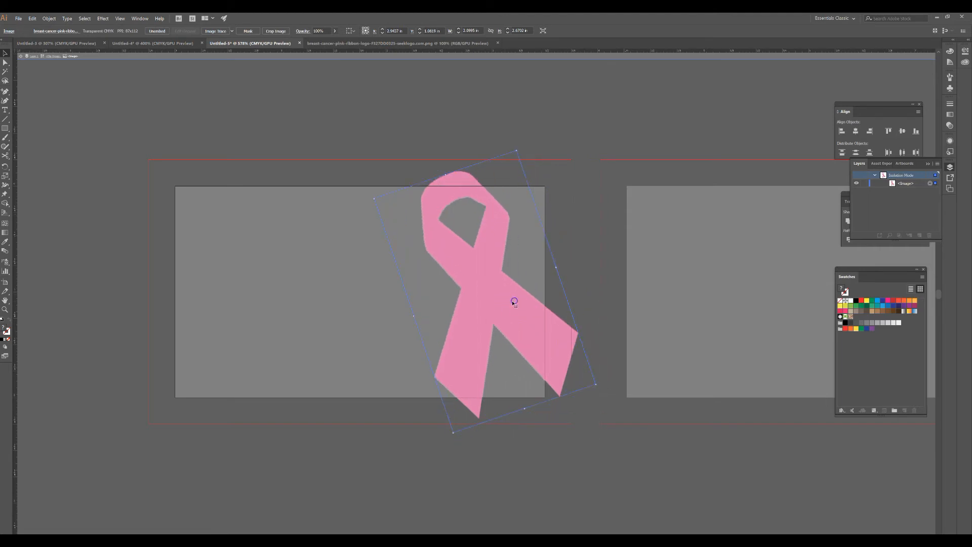
left_click(20, 56)
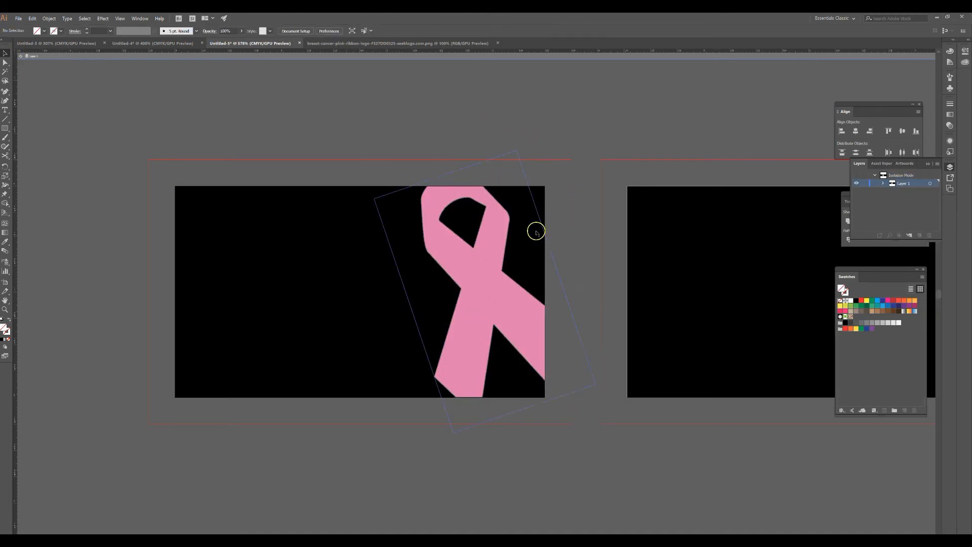
- Directly select the ribbon within its clipping mask and move it so the whole loop shows near the first artboard's right edge
left_click(5, 63)
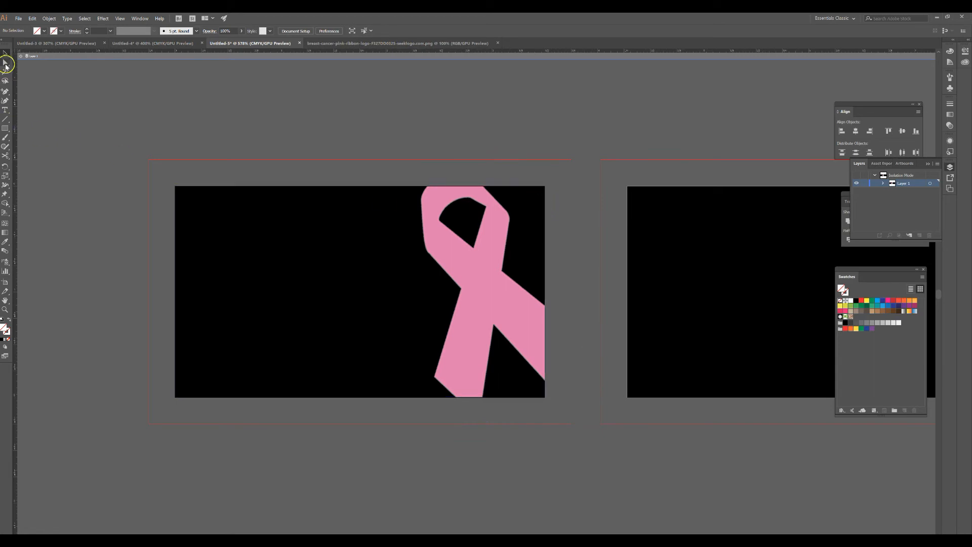
left_click(508, 297)
left_click_drag(504, 300, 534, 288)
key("ctrl+z")
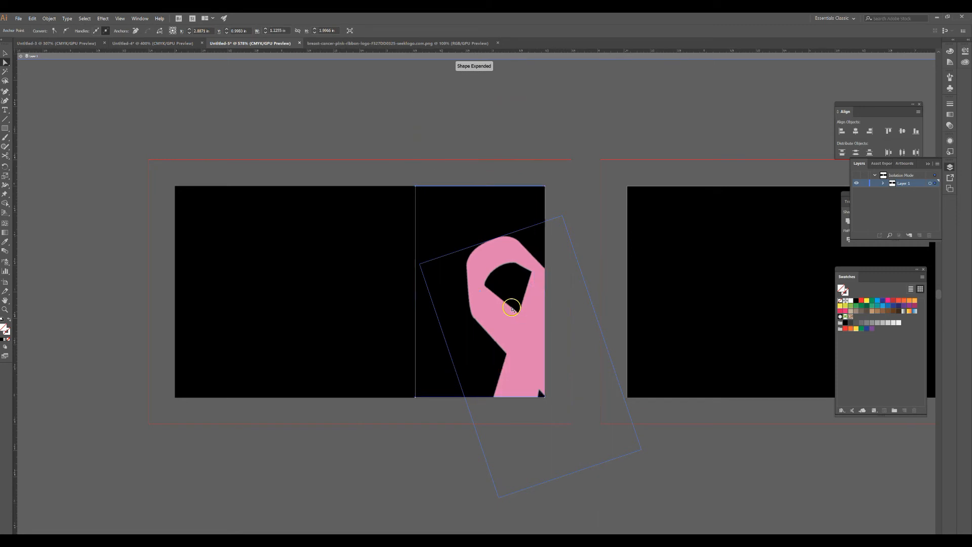
left_click_drag(501, 326, 399, 257)
left_click_drag(441, 294, 512, 324)
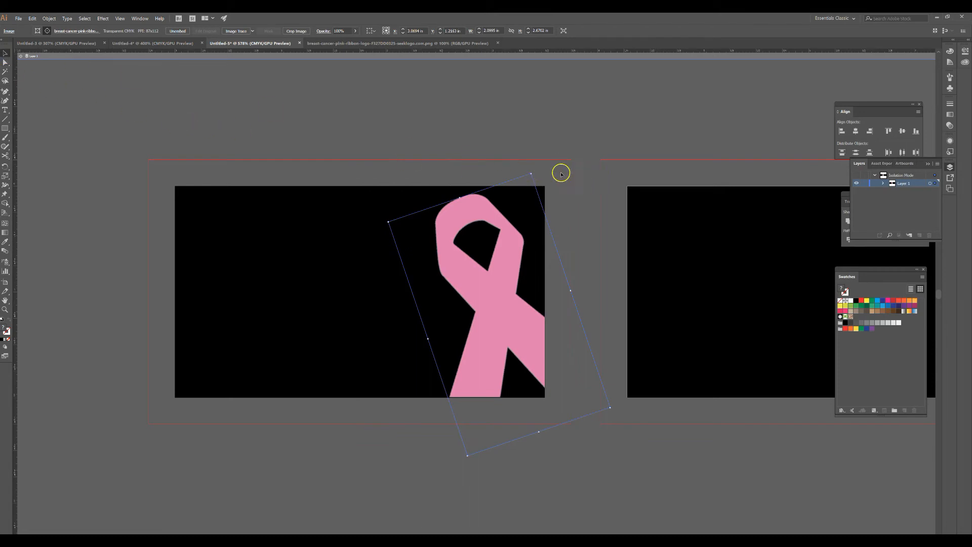
- Rotate the masked ribbon closer to upright, enlarge it to about 2.12 × 3.03 in, and reposition it along the artboard's right edge
left_click_drag(532, 172, 556, 178)
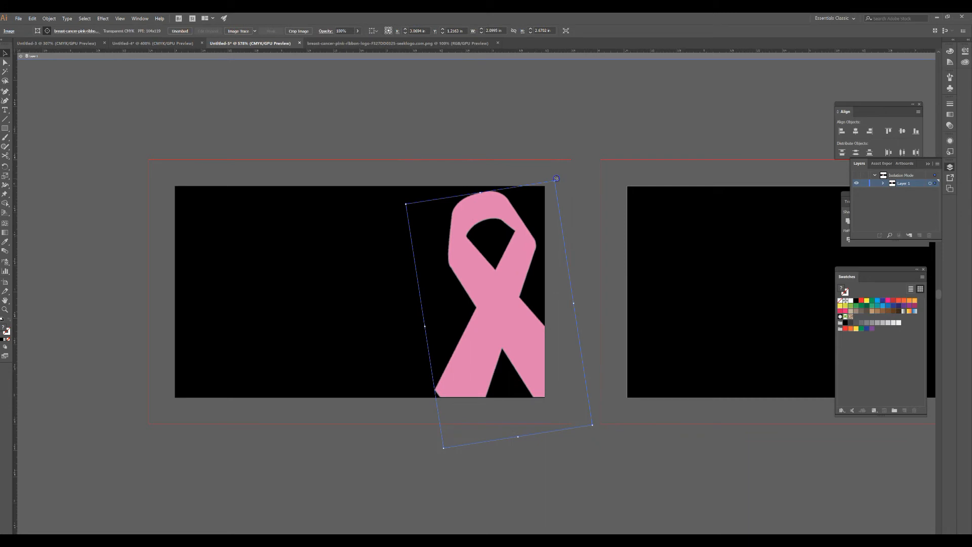
left_click(561, 179)
left_click_drag(555, 181, 576, 128)
left_click_drag(519, 263, 515, 307)
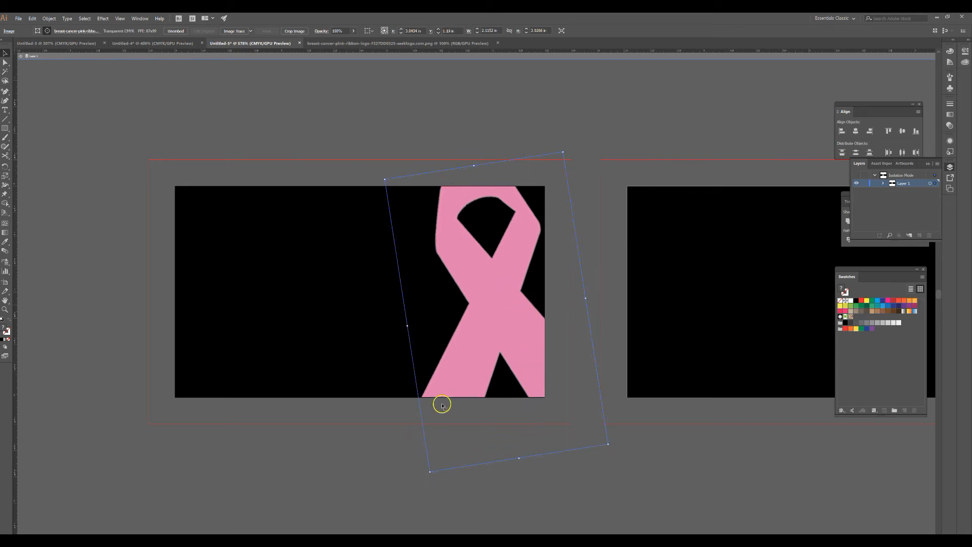
left_click(403, 142)
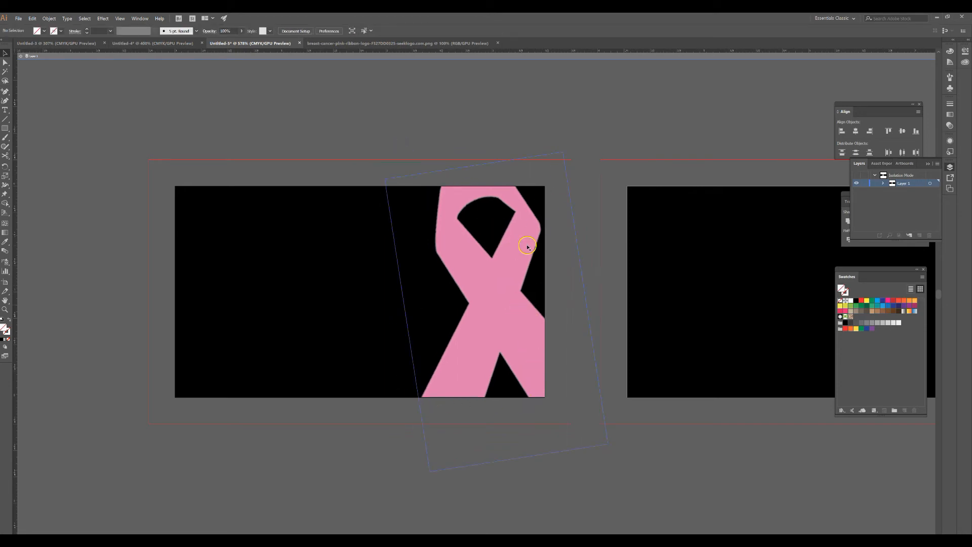
- Delete the black background rectangle on the second artboard
left_click_drag(625, 129, 487, 114)
left_click(525, 210)
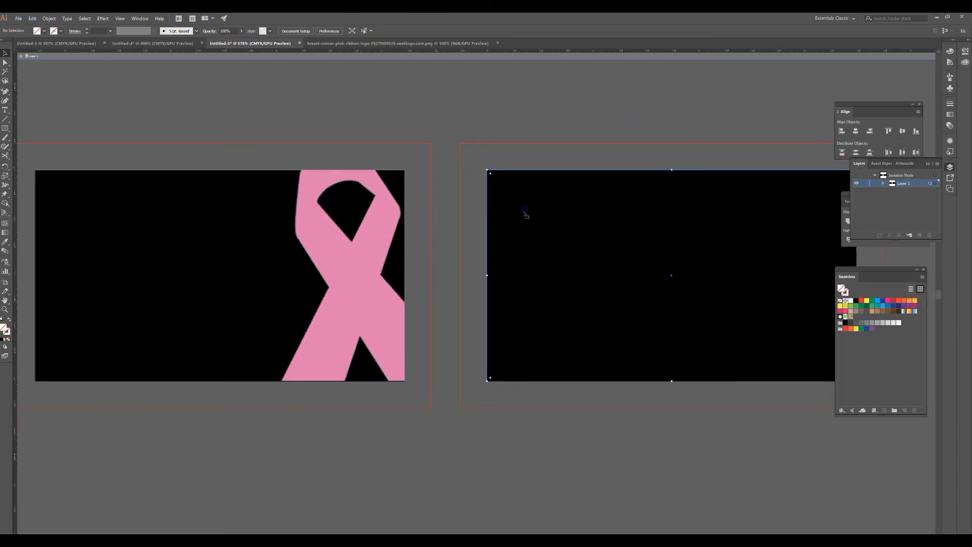
key("Delete")
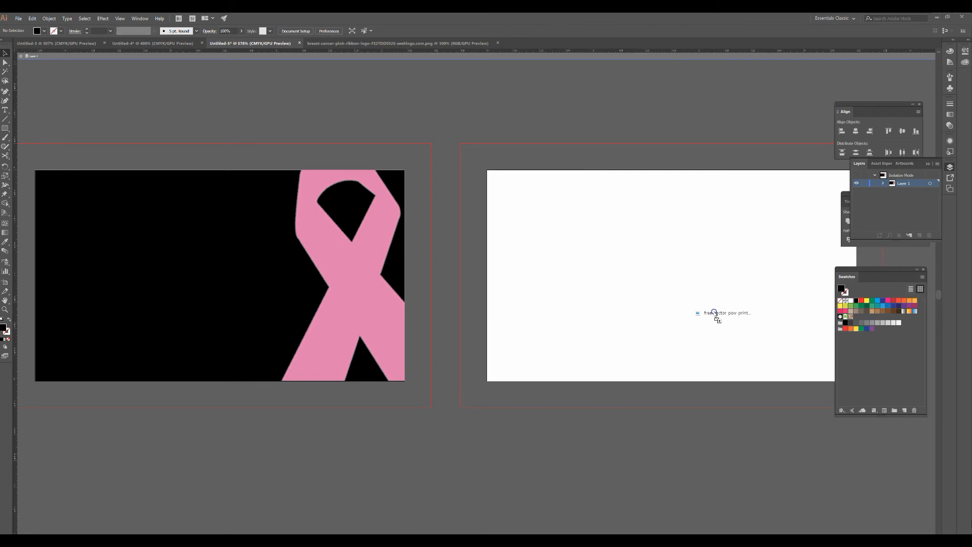
- Place the paw print image and scale it down to about 2.56 × 2.46 in over the second artboard
left_click(715, 314)
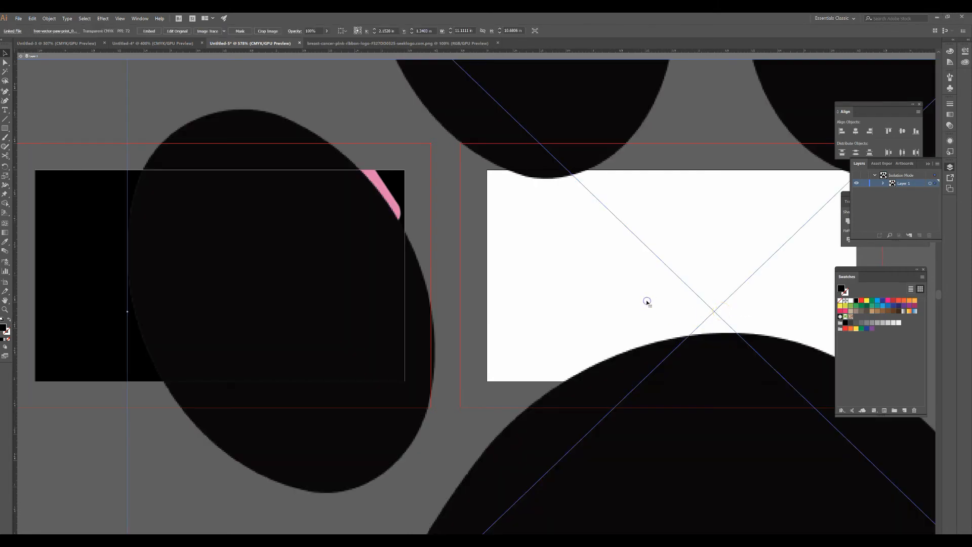
key("ctrl+minus")
key("ctrl+minus")
key("ctrl+minus")
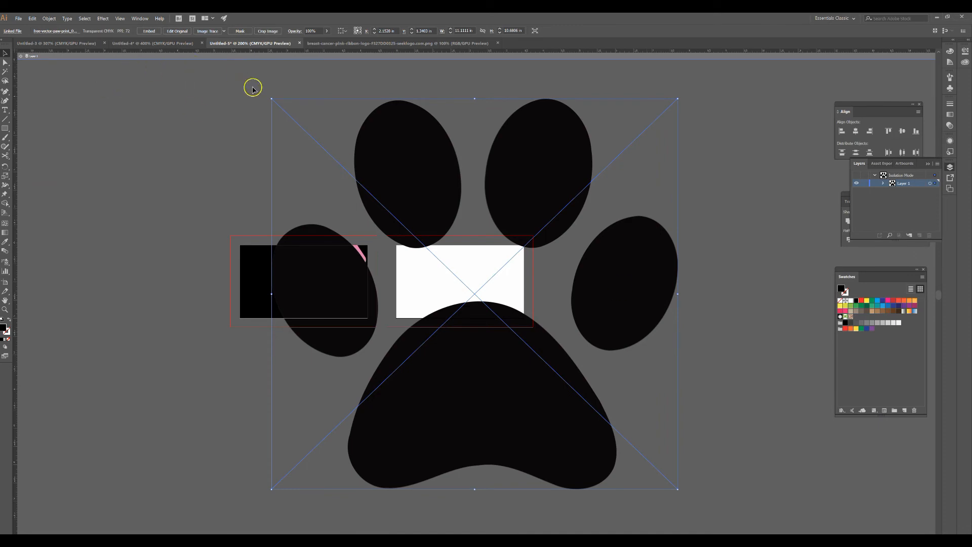
left_click_drag(272, 98, 583, 400)
left_click_drag(619, 455, 447, 297)
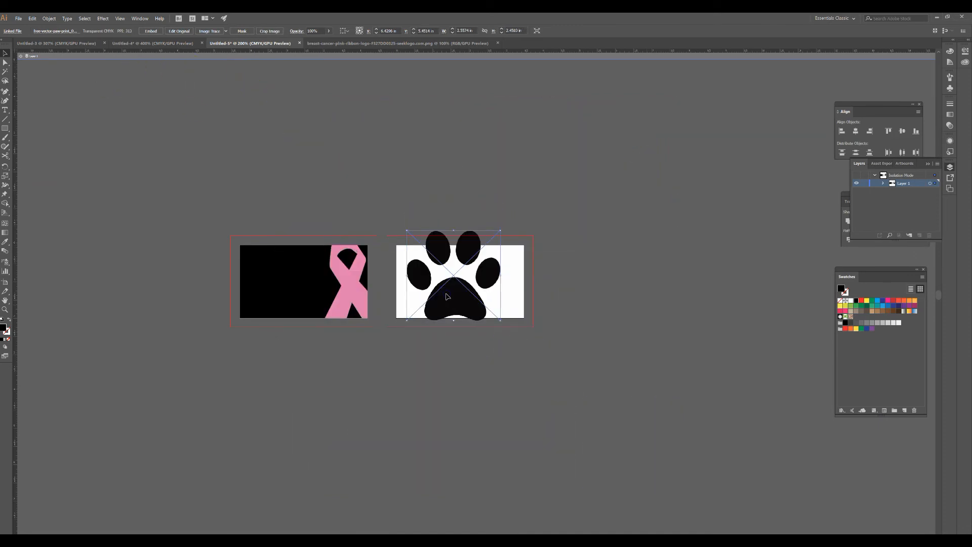
scroll(448, 297, "up", 3)
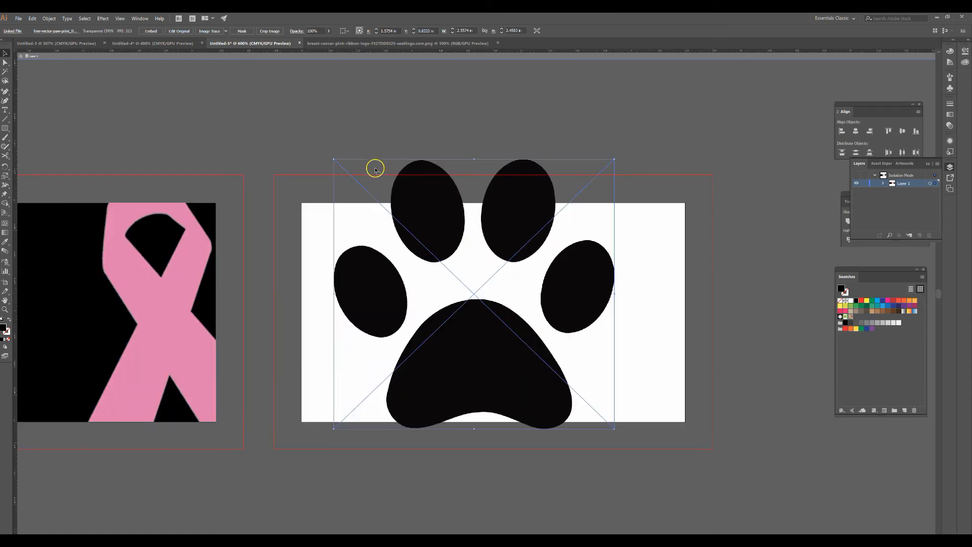
- Draw an unfilled, black-outlined rectangle about 3.51 × 2 in over the paw print, covering the second artboard, and leave isolation
left_click(339, 150)
left_click(6, 128)
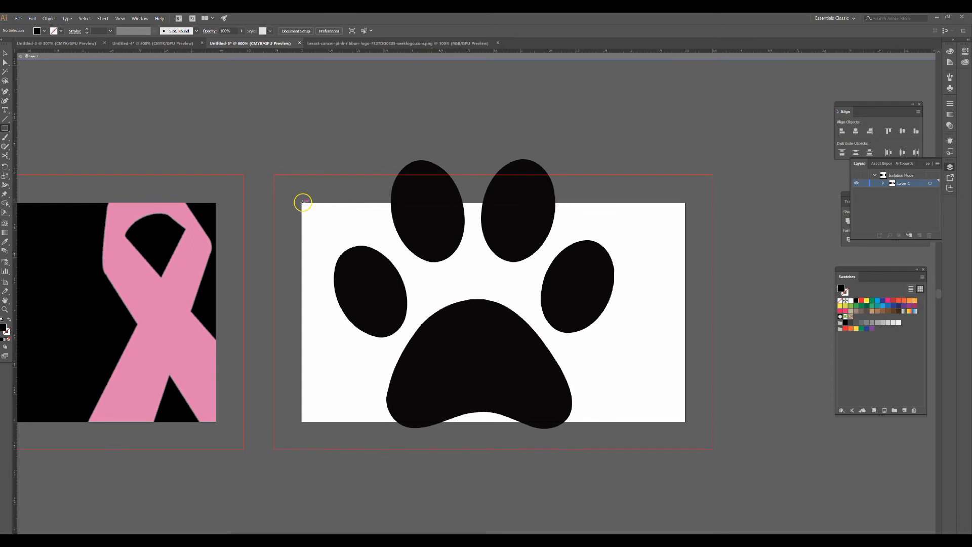
left_click_drag(303, 202, 687, 422)
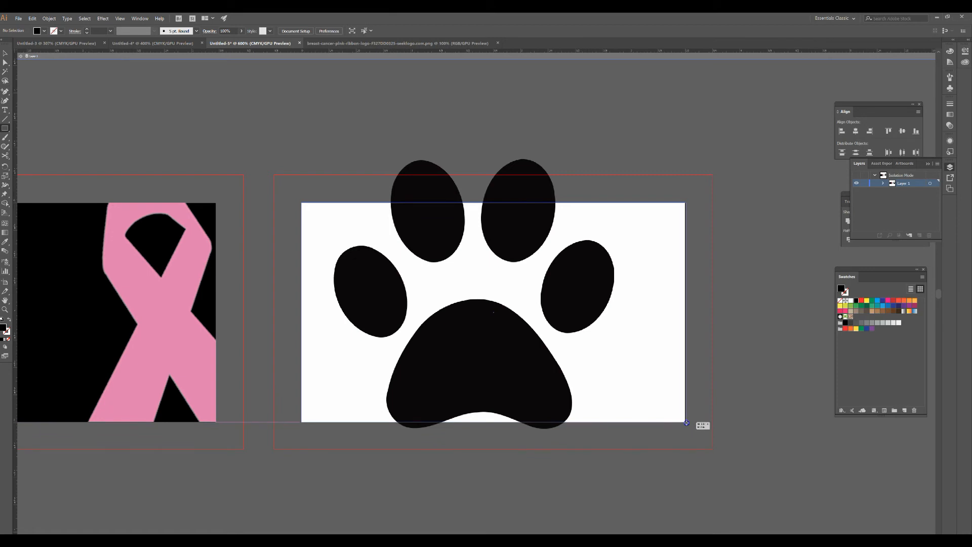
left_click_drag(687, 422, 686, 422)
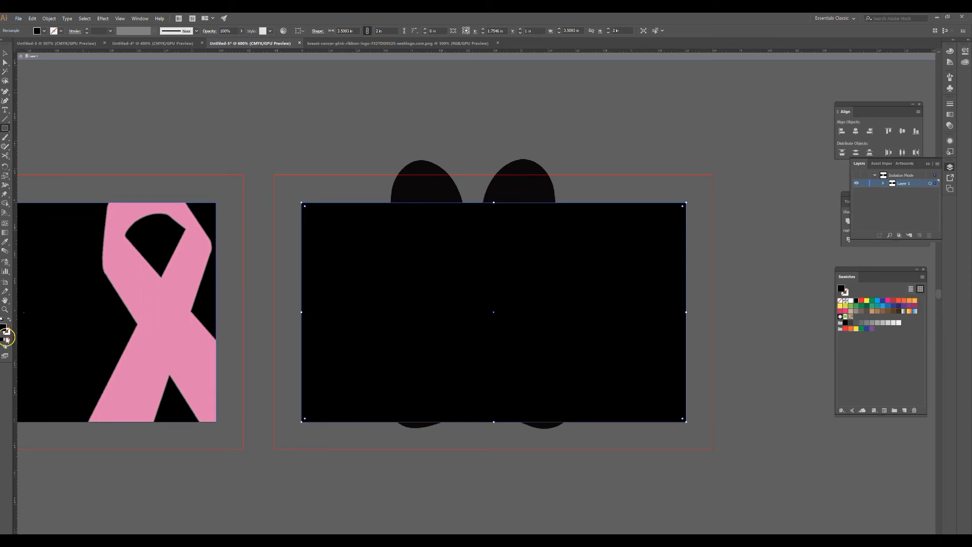
left_click(8, 319)
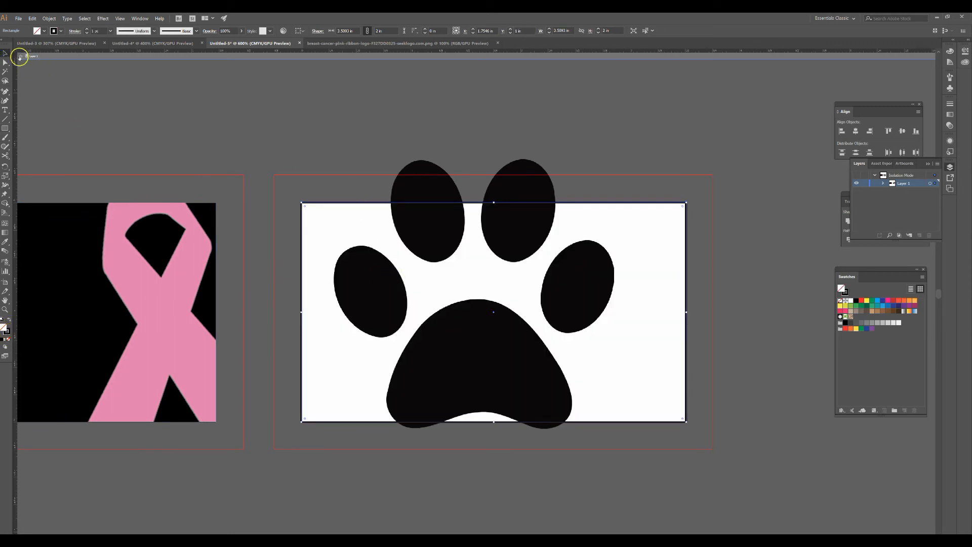
left_click(19, 57)
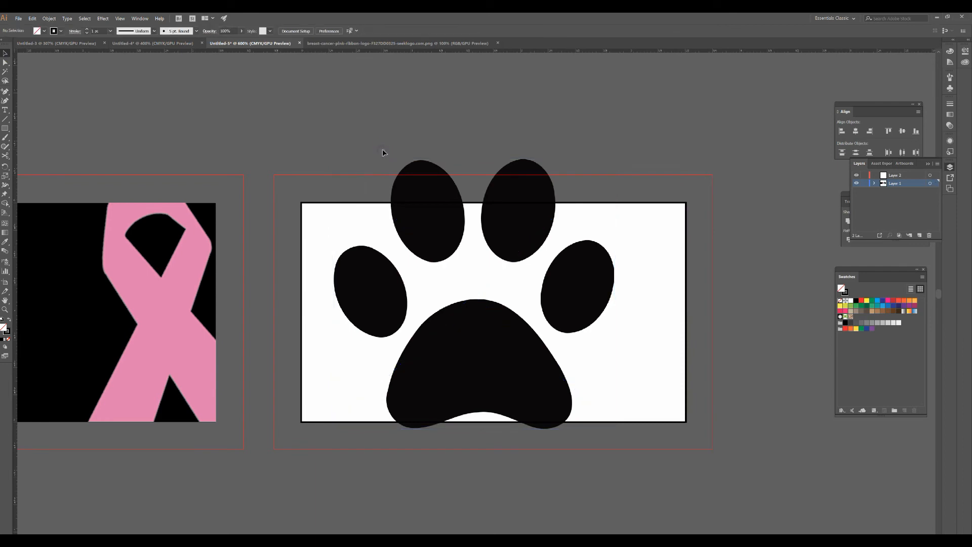
- Make a clipping mask from the paw print and the outlined rectangle so the paw is cropped at the artboard edges
left_click(435, 232)
right_click(435, 231)
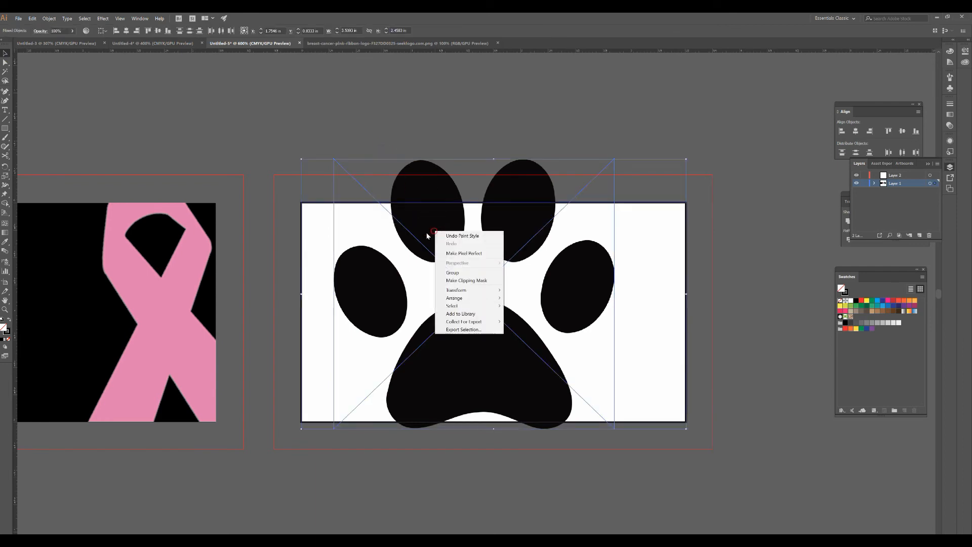
left_click(461, 280)
left_click(458, 147)
- Inside its mask, tilt the paw print counter-clockwise, shrink it, and position it so the second artboard's right and bottom edges crop it
left_click(450, 225)
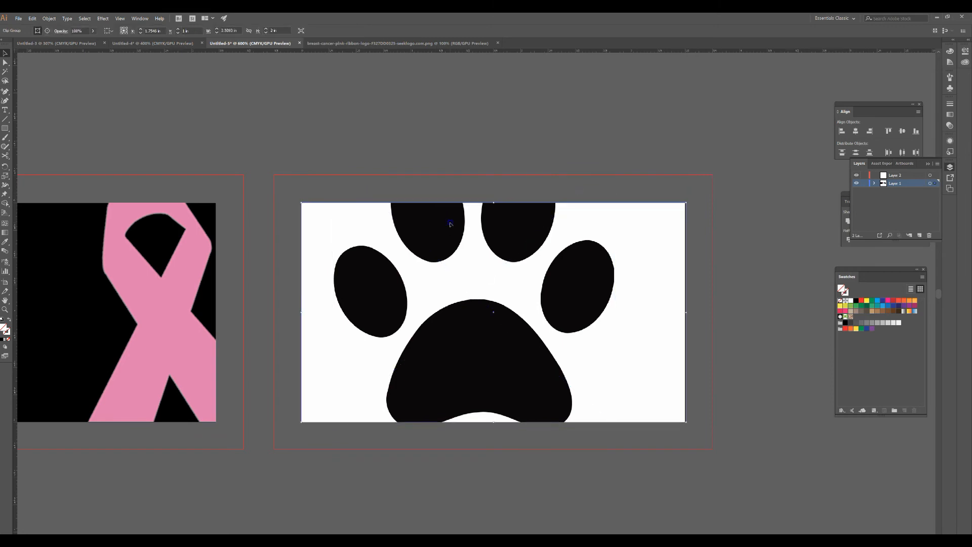
double_click(440, 235)
left_click_drag(438, 248, 598, 257)
left_click_drag(781, 165, 639, 108)
left_click_drag(642, 386, 617, 401)
left_click_drag(618, 120, 616, 182)
left_click_drag(621, 395, 601, 373)
left_click(506, 114)
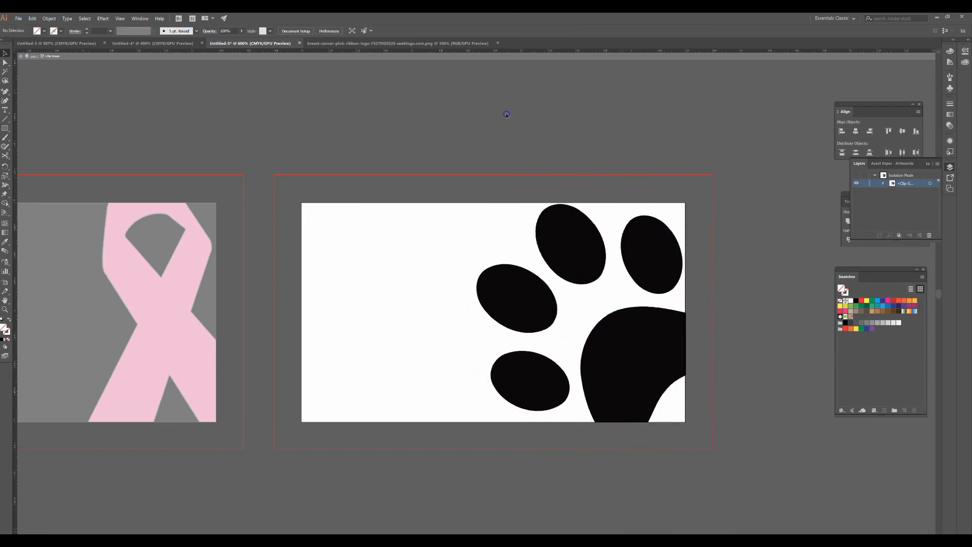
left_click(21, 56)
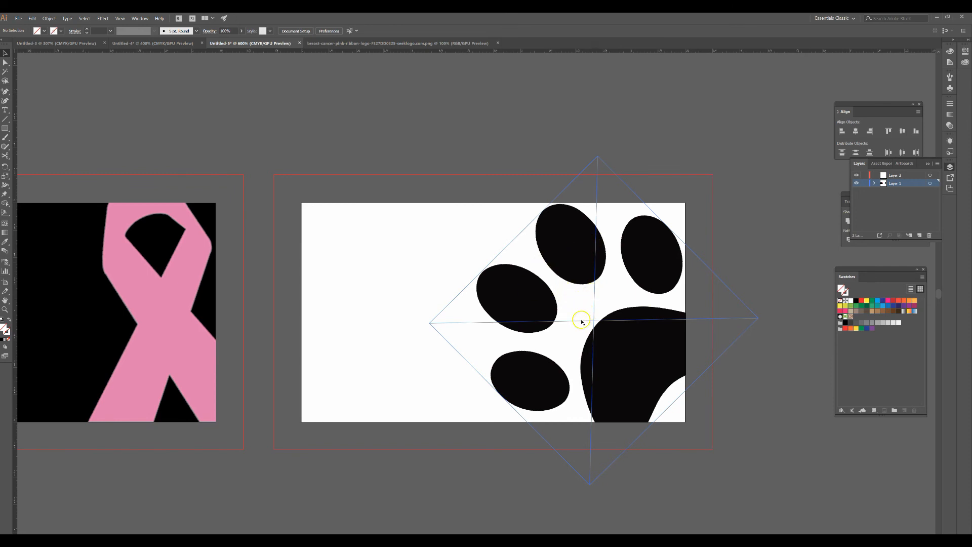
left_click_drag(215, 117, 478, 119)
left_click(453, 248)
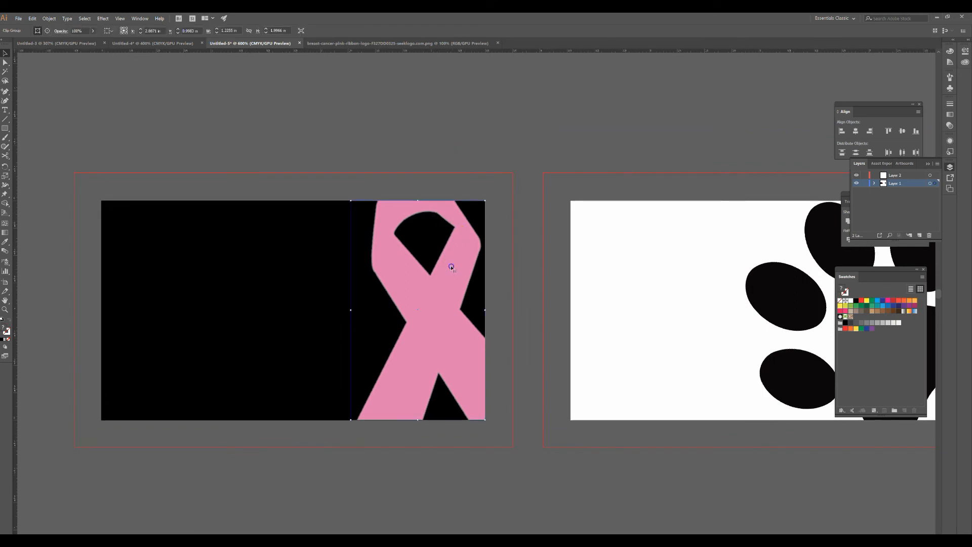
double_click(451, 267)
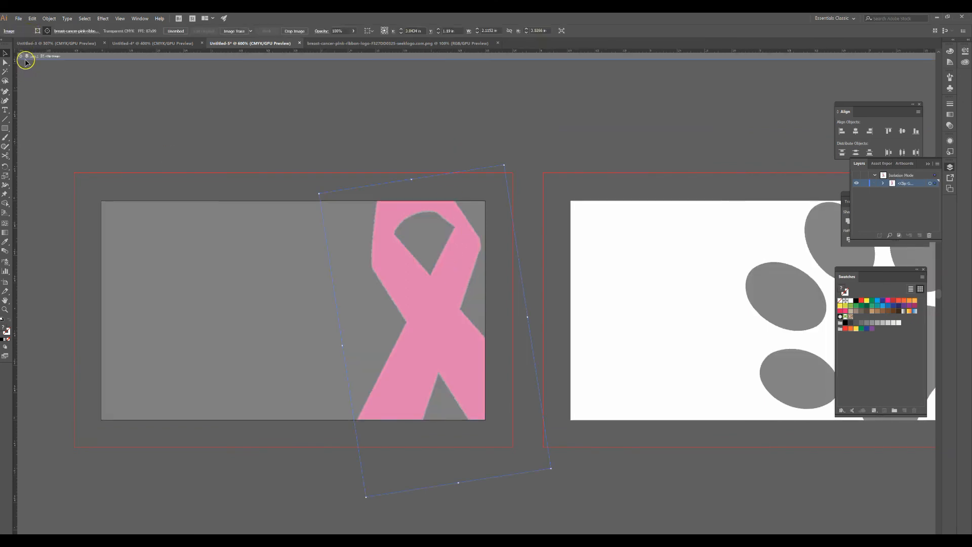
left_click(27, 62)
left_click(381, 282)
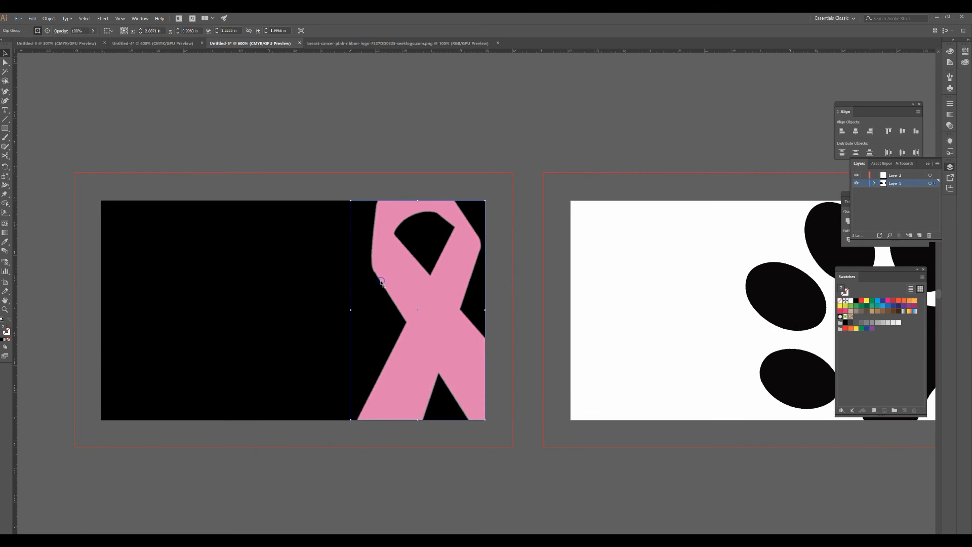
left_click(390, 121)
left_click(438, 209)
double_click(438, 209)
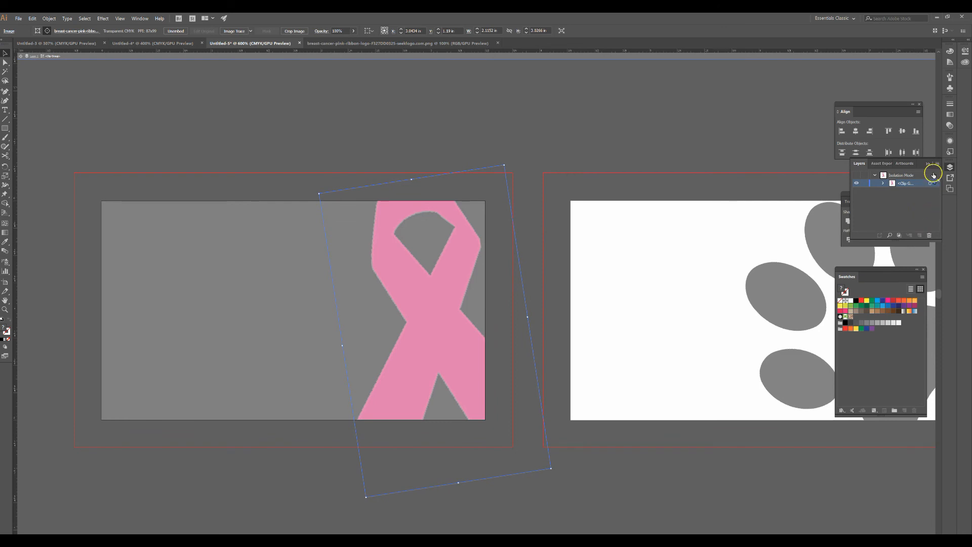
left_click(928, 166)
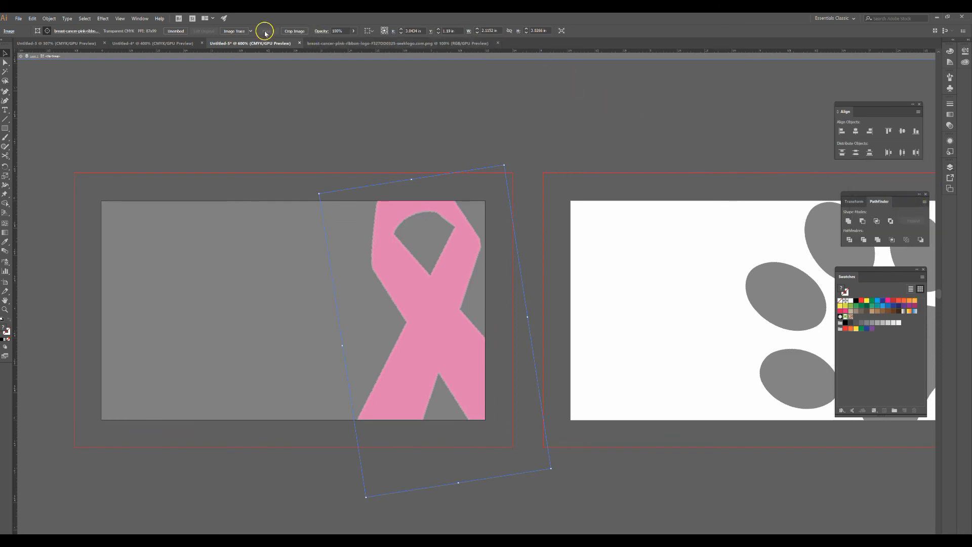
left_click(140, 19)
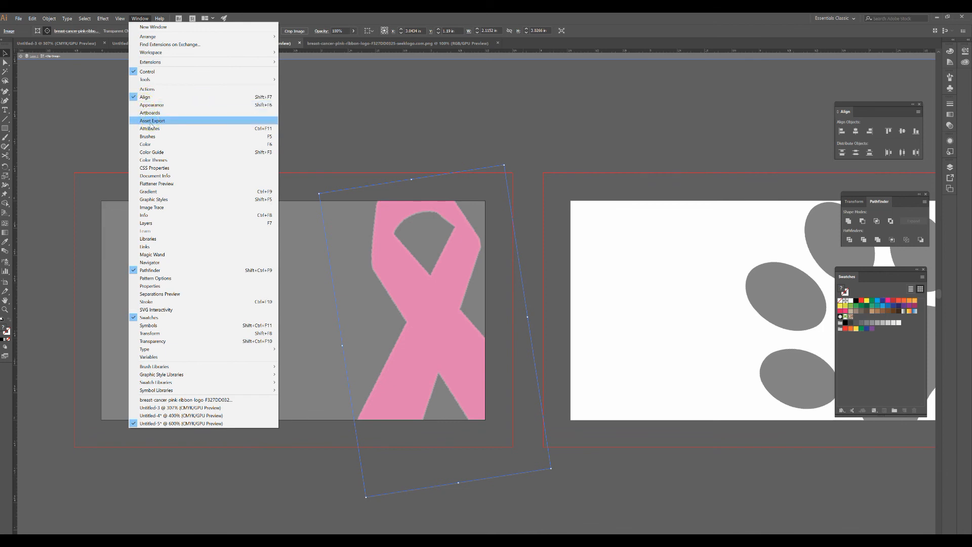
left_click(312, 147)
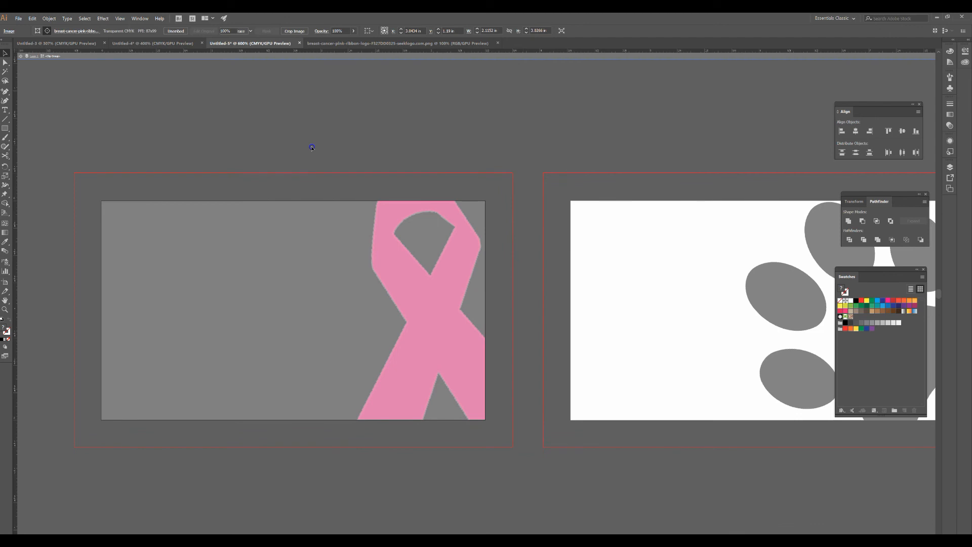
left_click(22, 57)
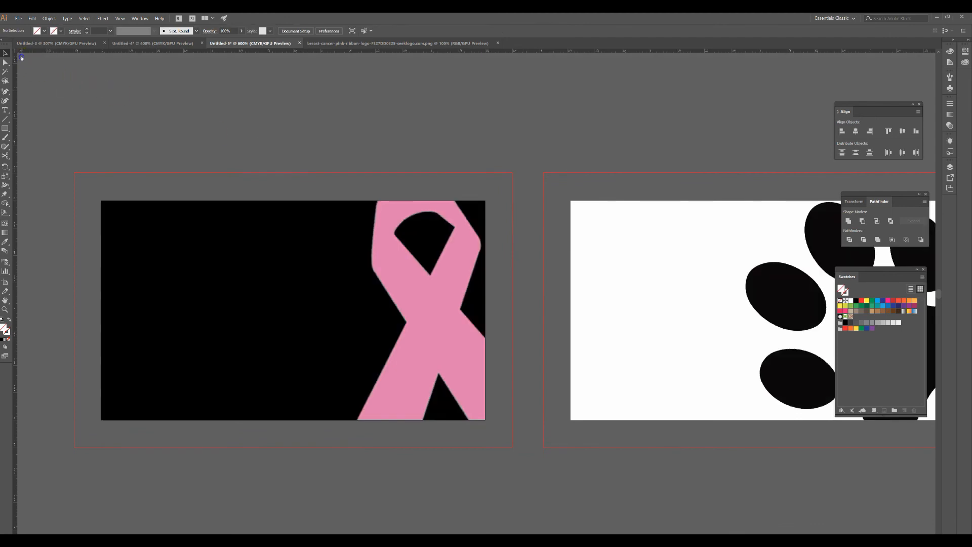
- Select the pink ribbon image directly inside its clipping mask and lower its opacity to about 45%
left_click(479, 279)
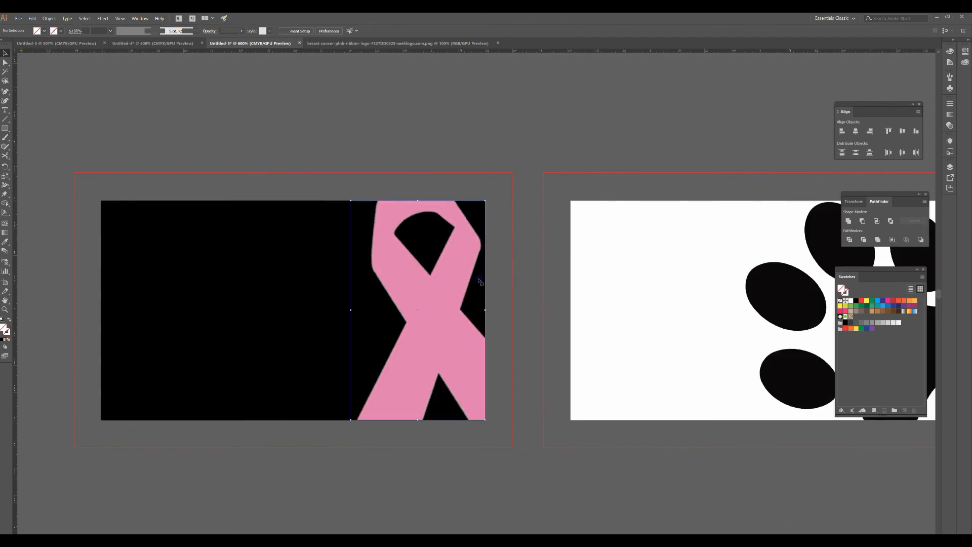
left_click(5, 64)
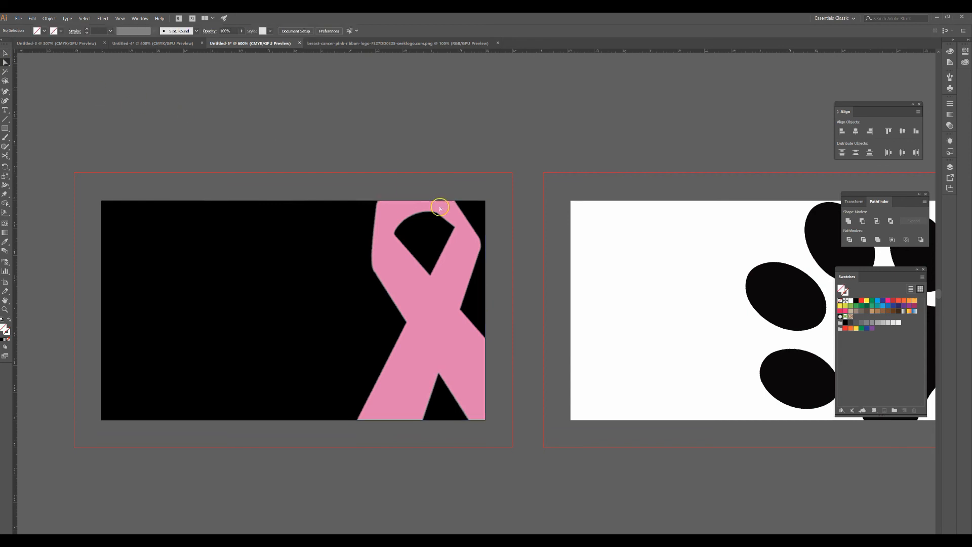
left_click(453, 293)
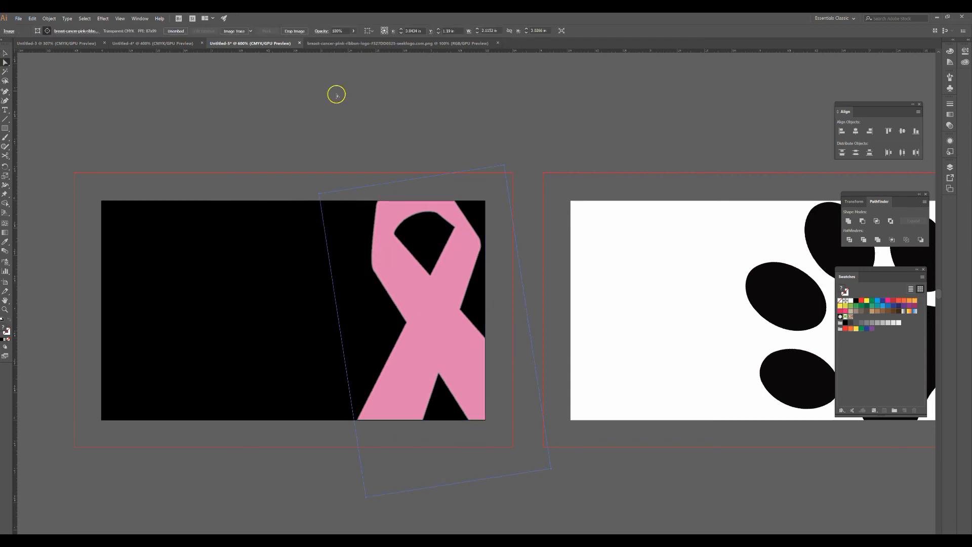
left_click(354, 31)
left_click_drag(337, 42, 337, 43)
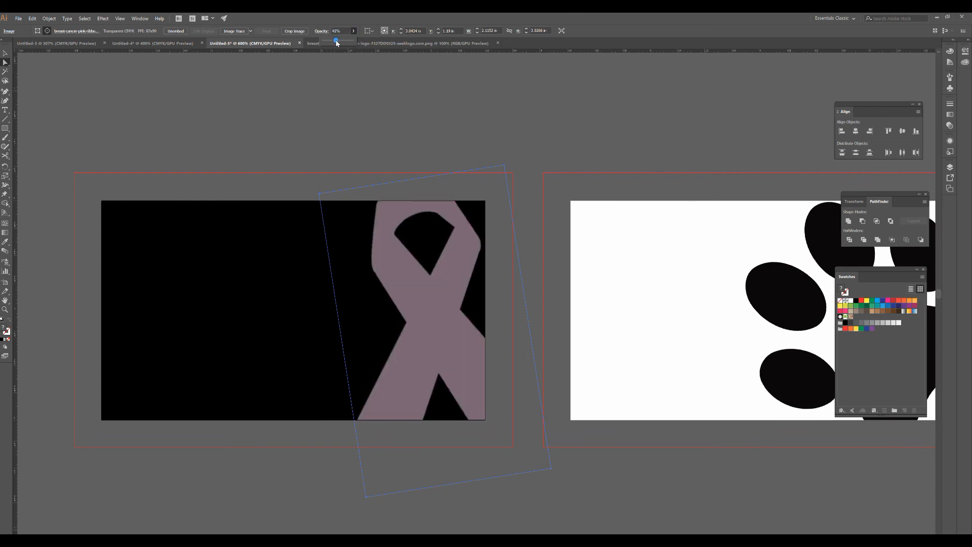
left_click_drag(335, 43, 327, 47)
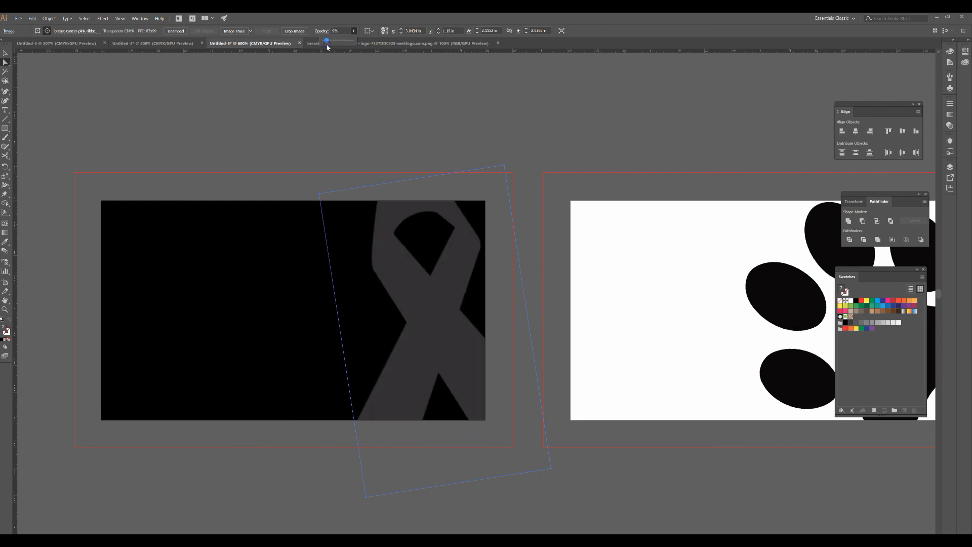
left_click(353, 31)
left_click(353, 32)
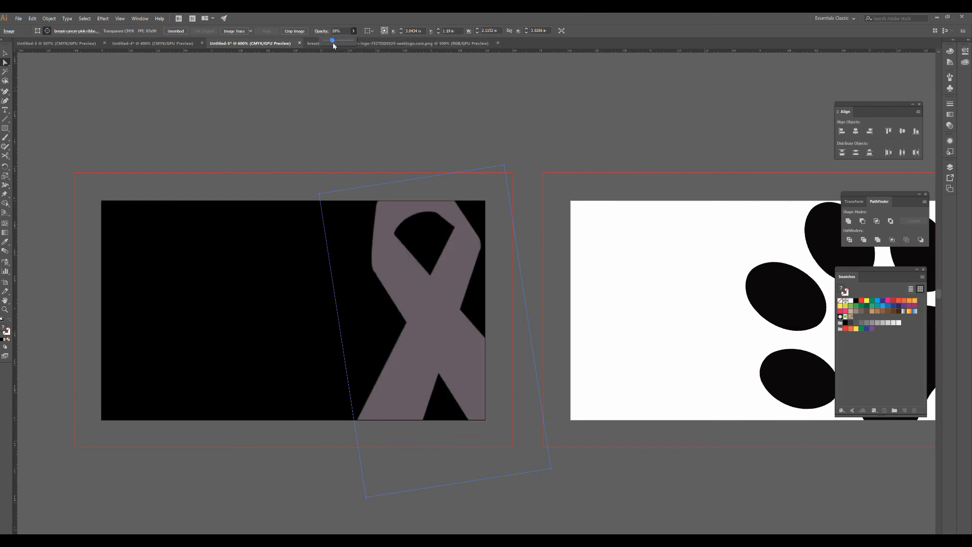
left_click_drag(334, 44, 340, 47)
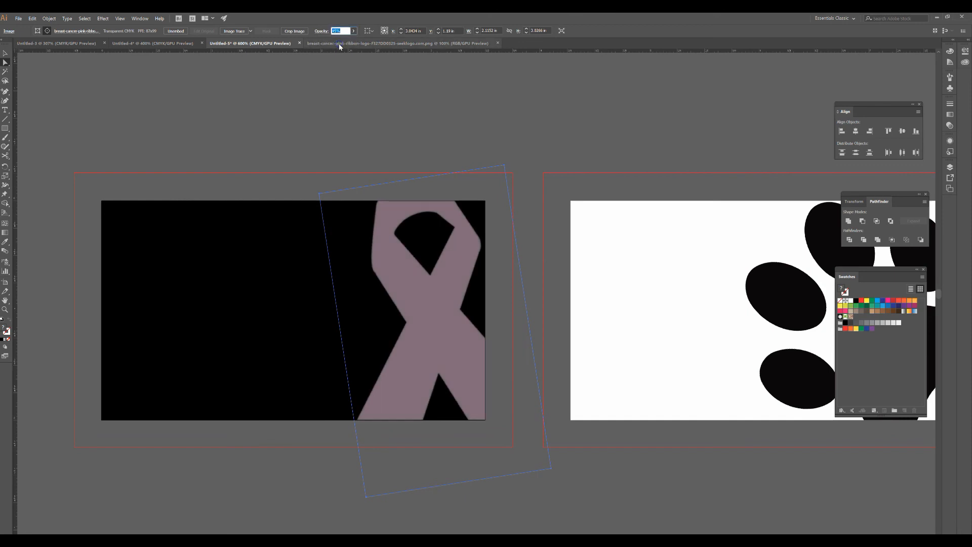
- Move the clipped ribbon from the black artboard onto the white one, along the left edge beside the paw print
left_click(338, 80)
left_click(5, 53)
left_click_drag(451, 217, 666, 260)
left_click(668, 156)
left_click_drag(693, 156, 496, 126)
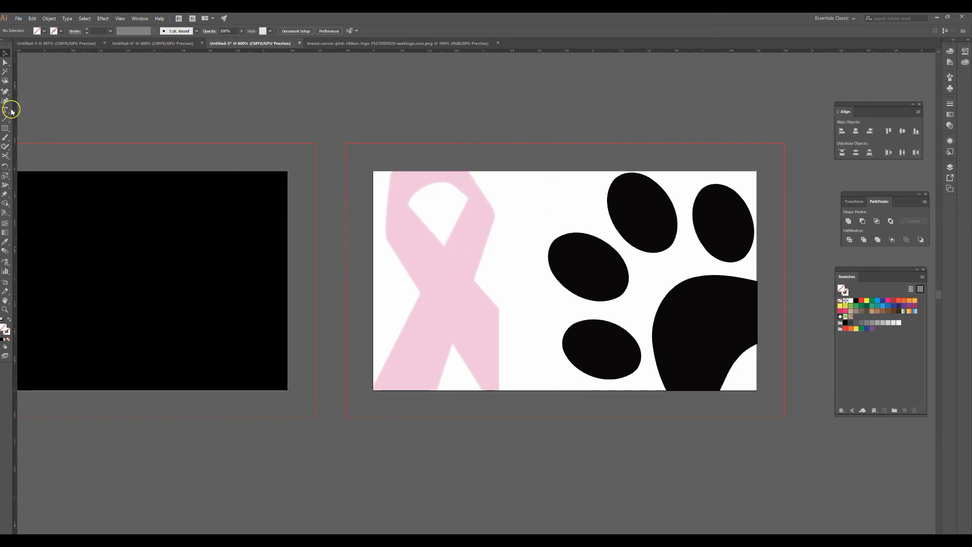
- Add a black placeholder text area on the second artboard, over the upper part of the faded ribbon
key("t")
left_click_drag(409, 184, 591, 263)
left_click(4, 57)
left_click(470, 216)
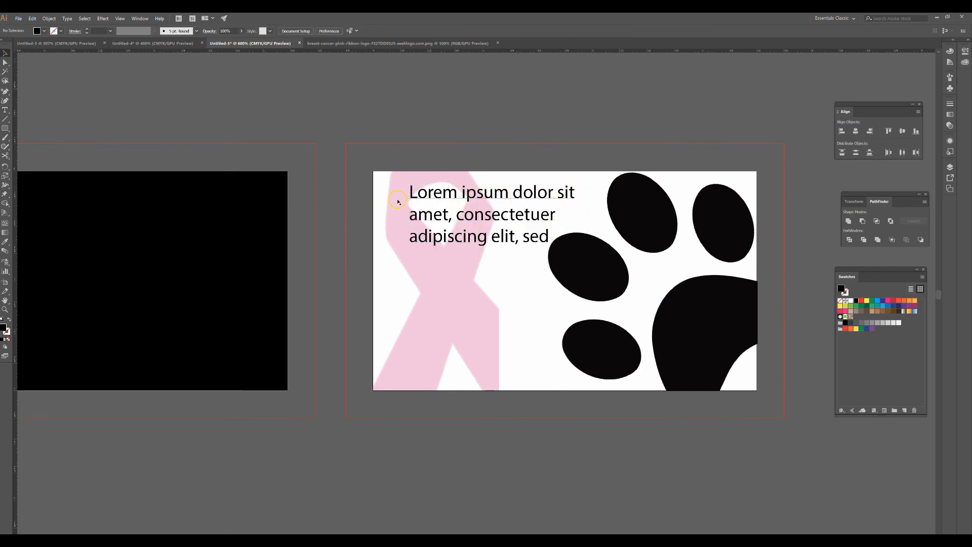
left_click_drag(448, 212, 380, 180)
left_click_drag(444, 307, 495, 306)
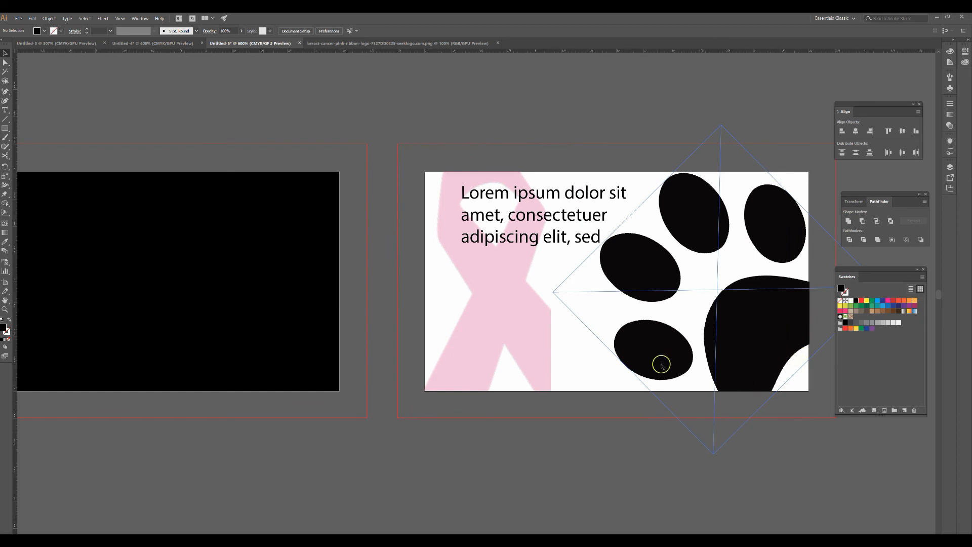
- Create a placeholder text area about 1.71 × 0.74 in near the black artboard's upper-left corner and fill its text with white
left_click_drag(332, 133, 509, 120)
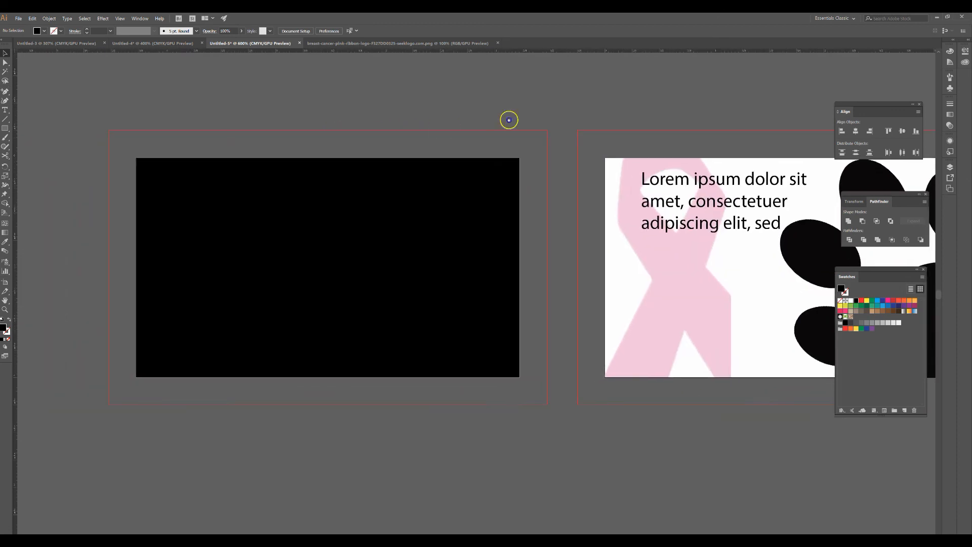
left_click(6, 110)
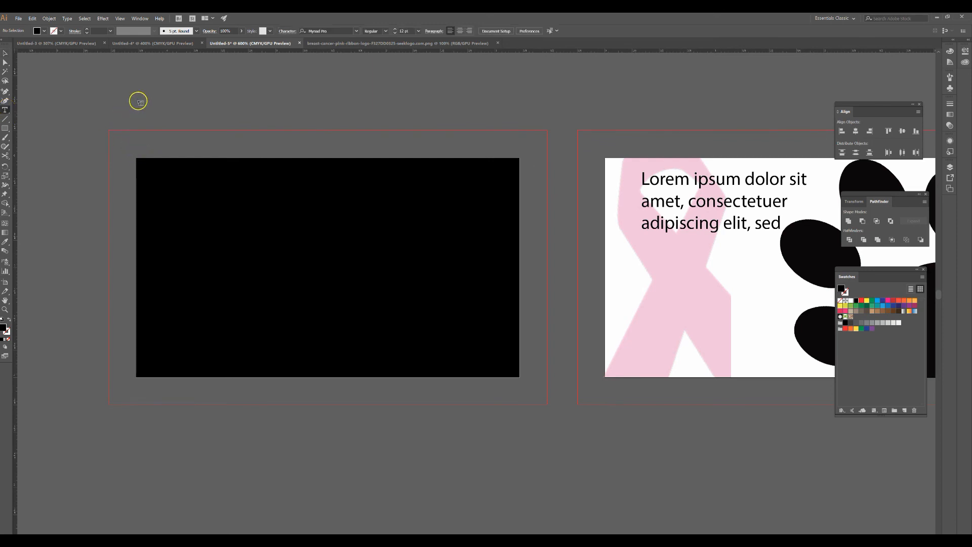
left_click_drag(148, 163, 335, 244)
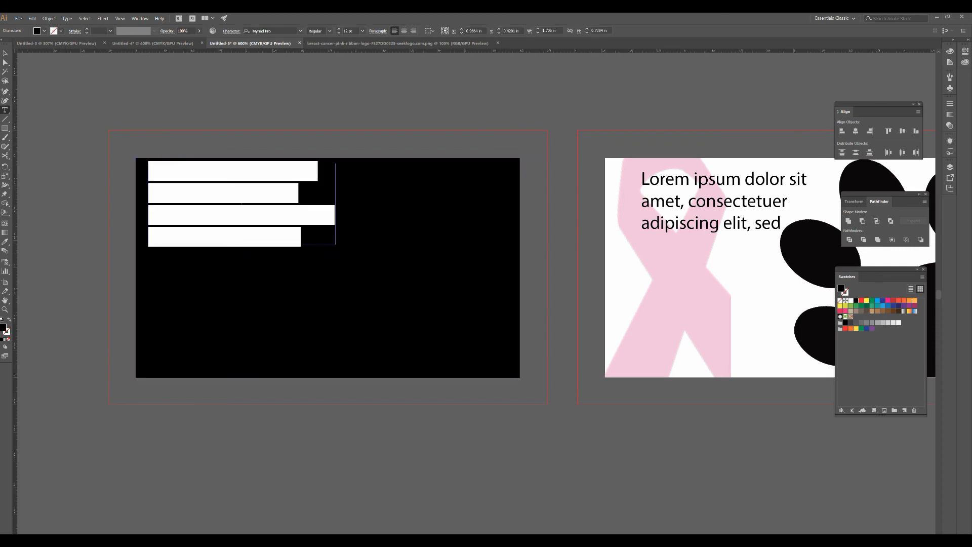
left_click(45, 31)
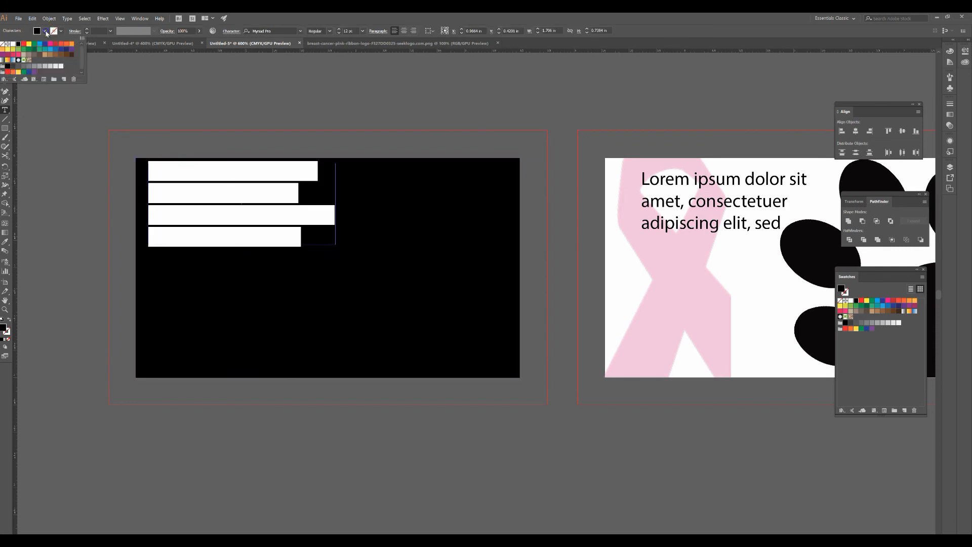
left_click(13, 45)
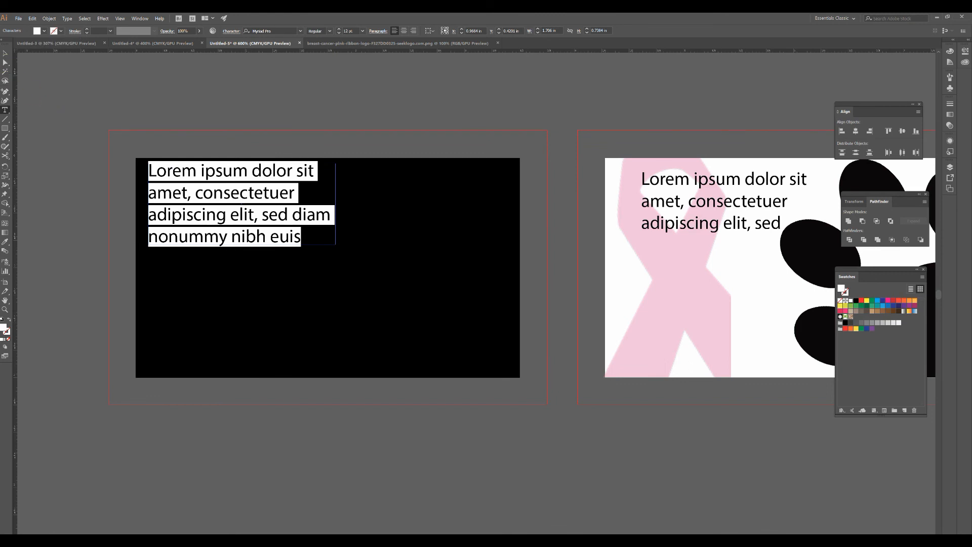
- Convert the white placeholder text on the black artboard to outlines
left_click(5, 52)
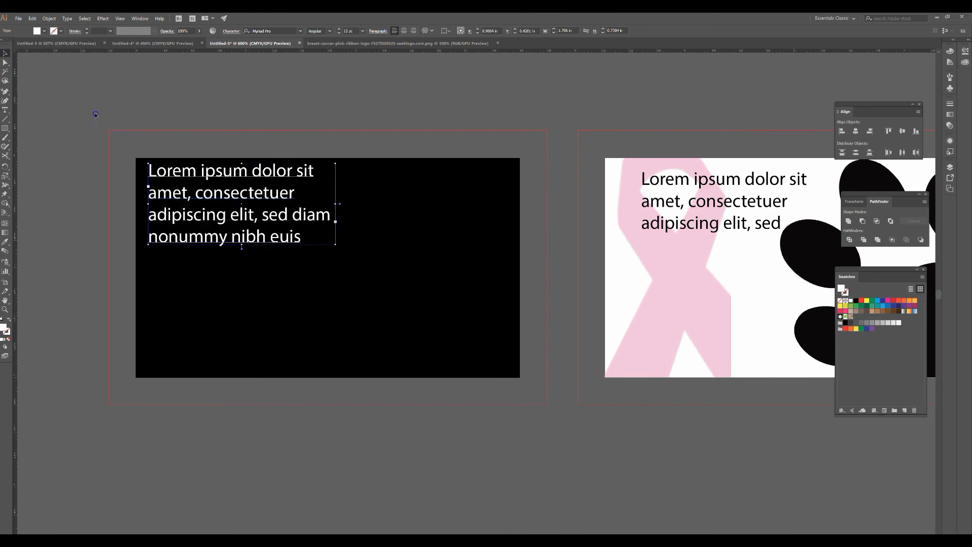
right_click(257, 193)
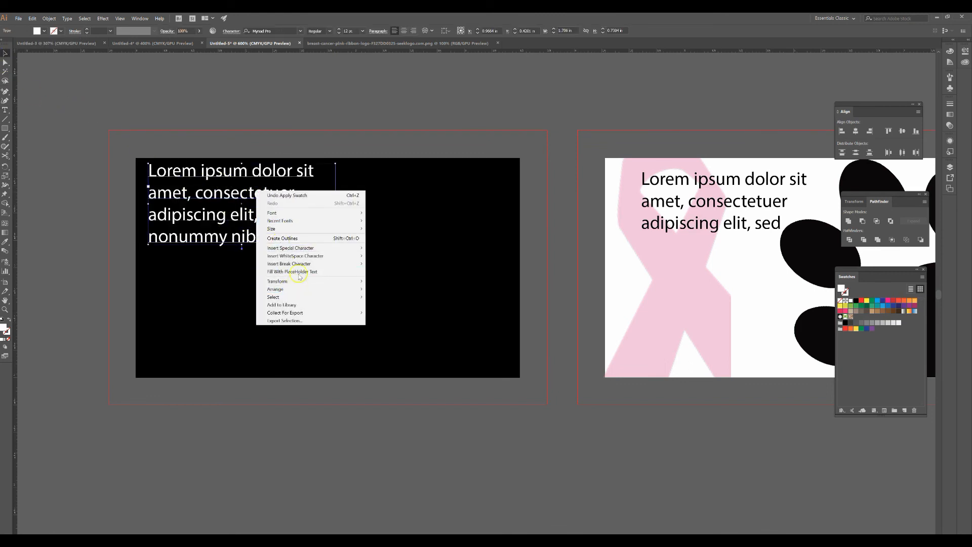
left_click(297, 239)
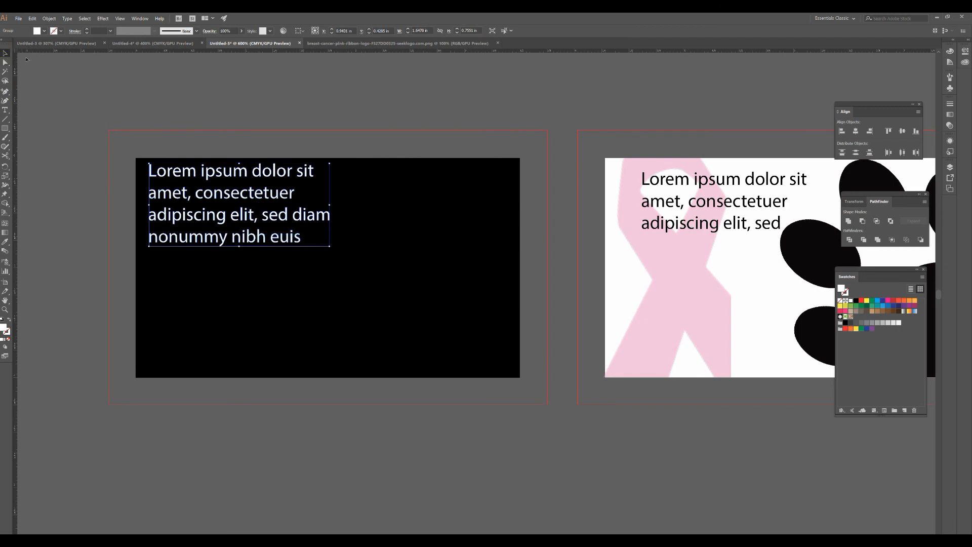
- Move the outlined white text inward from the black artboard's upper-left corner and scale it down proportionally
left_click_drag(226, 171, 272, 204)
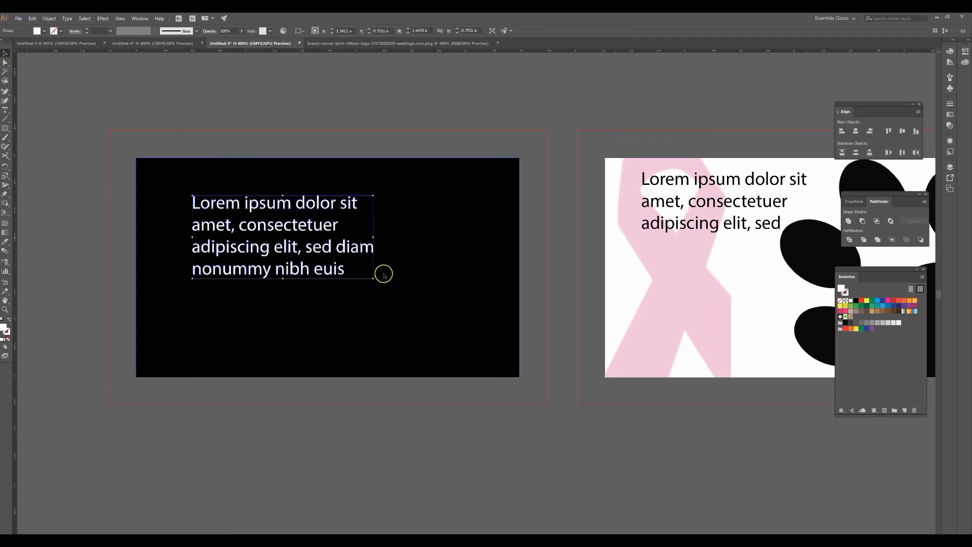
left_click_drag(374, 278, 351, 256)
left_click(194, 104)
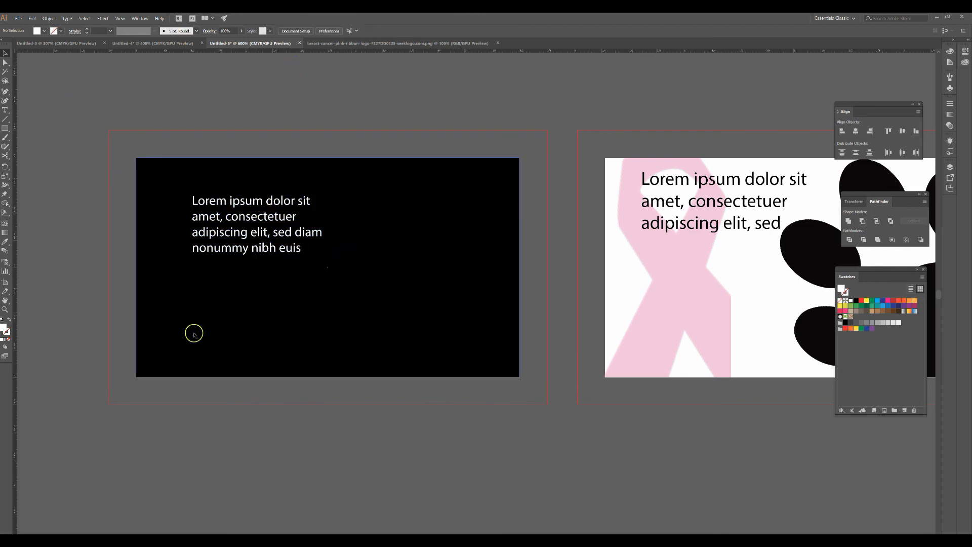